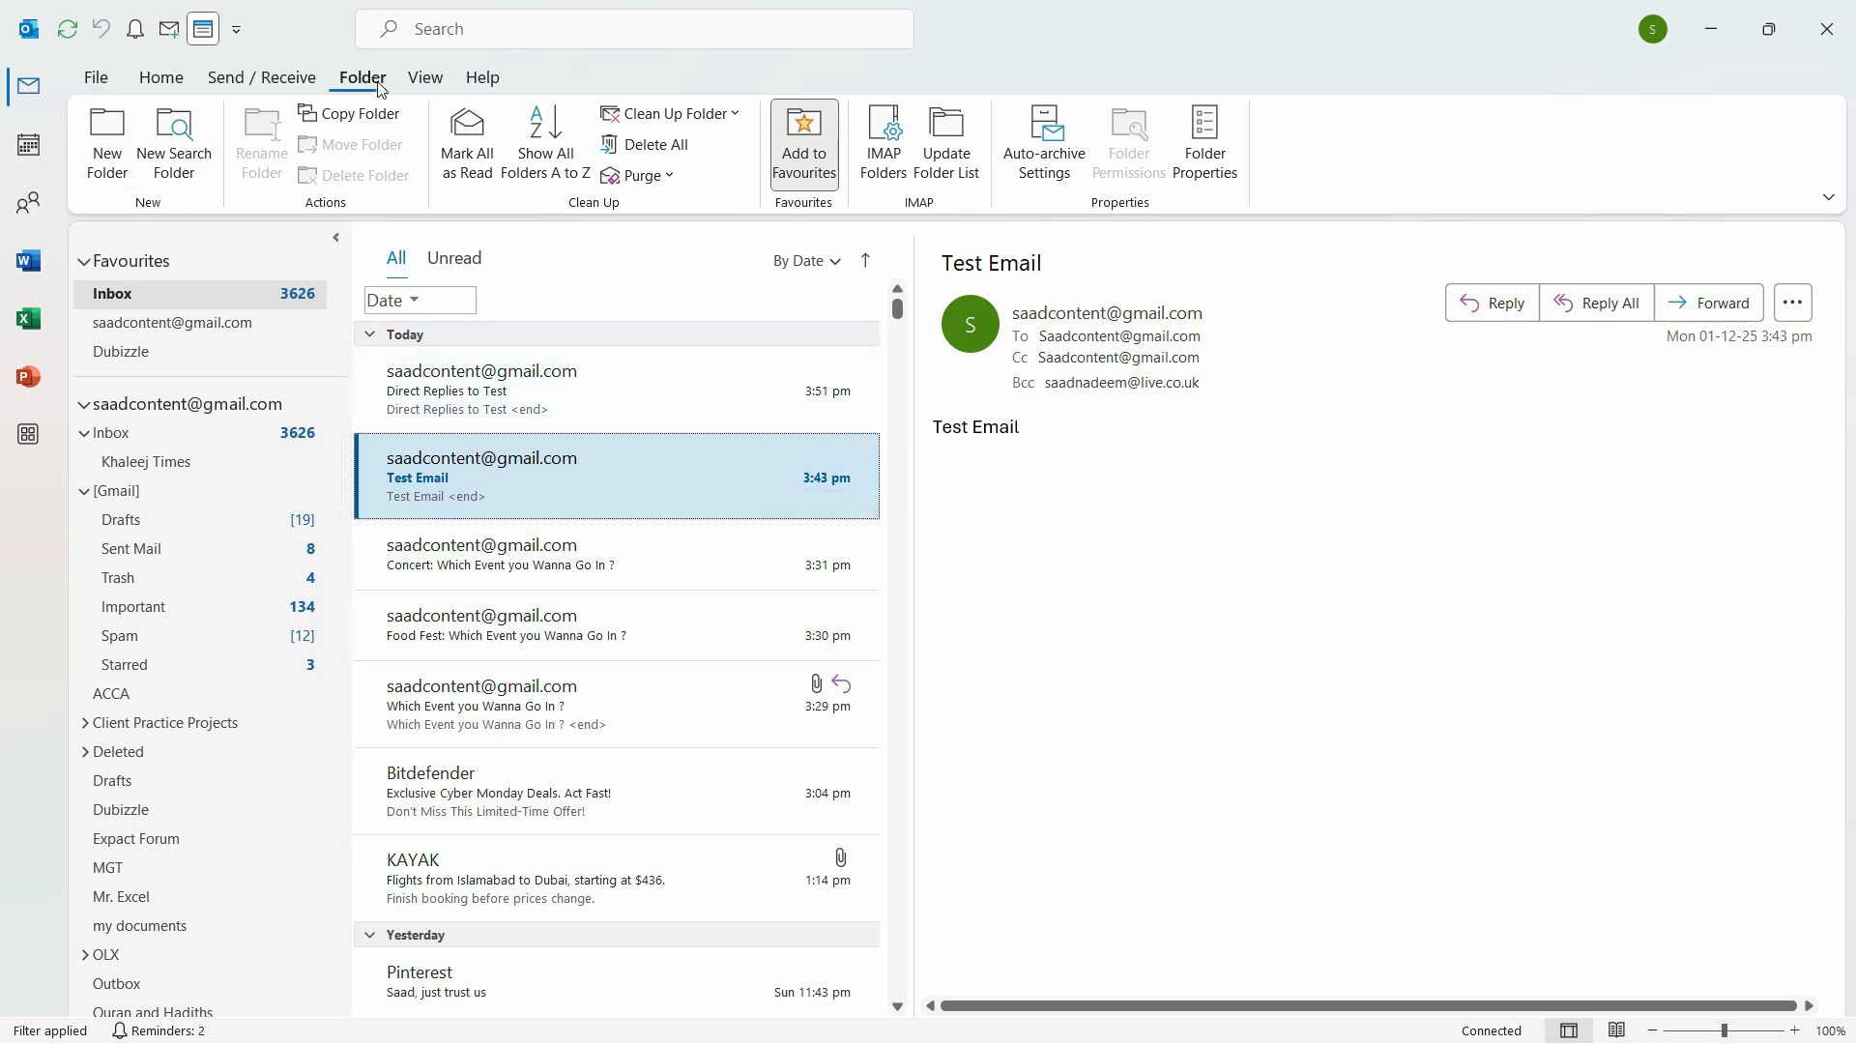
- Create a new search folder of the "Important email" type for the current mailbox
click(174, 143)
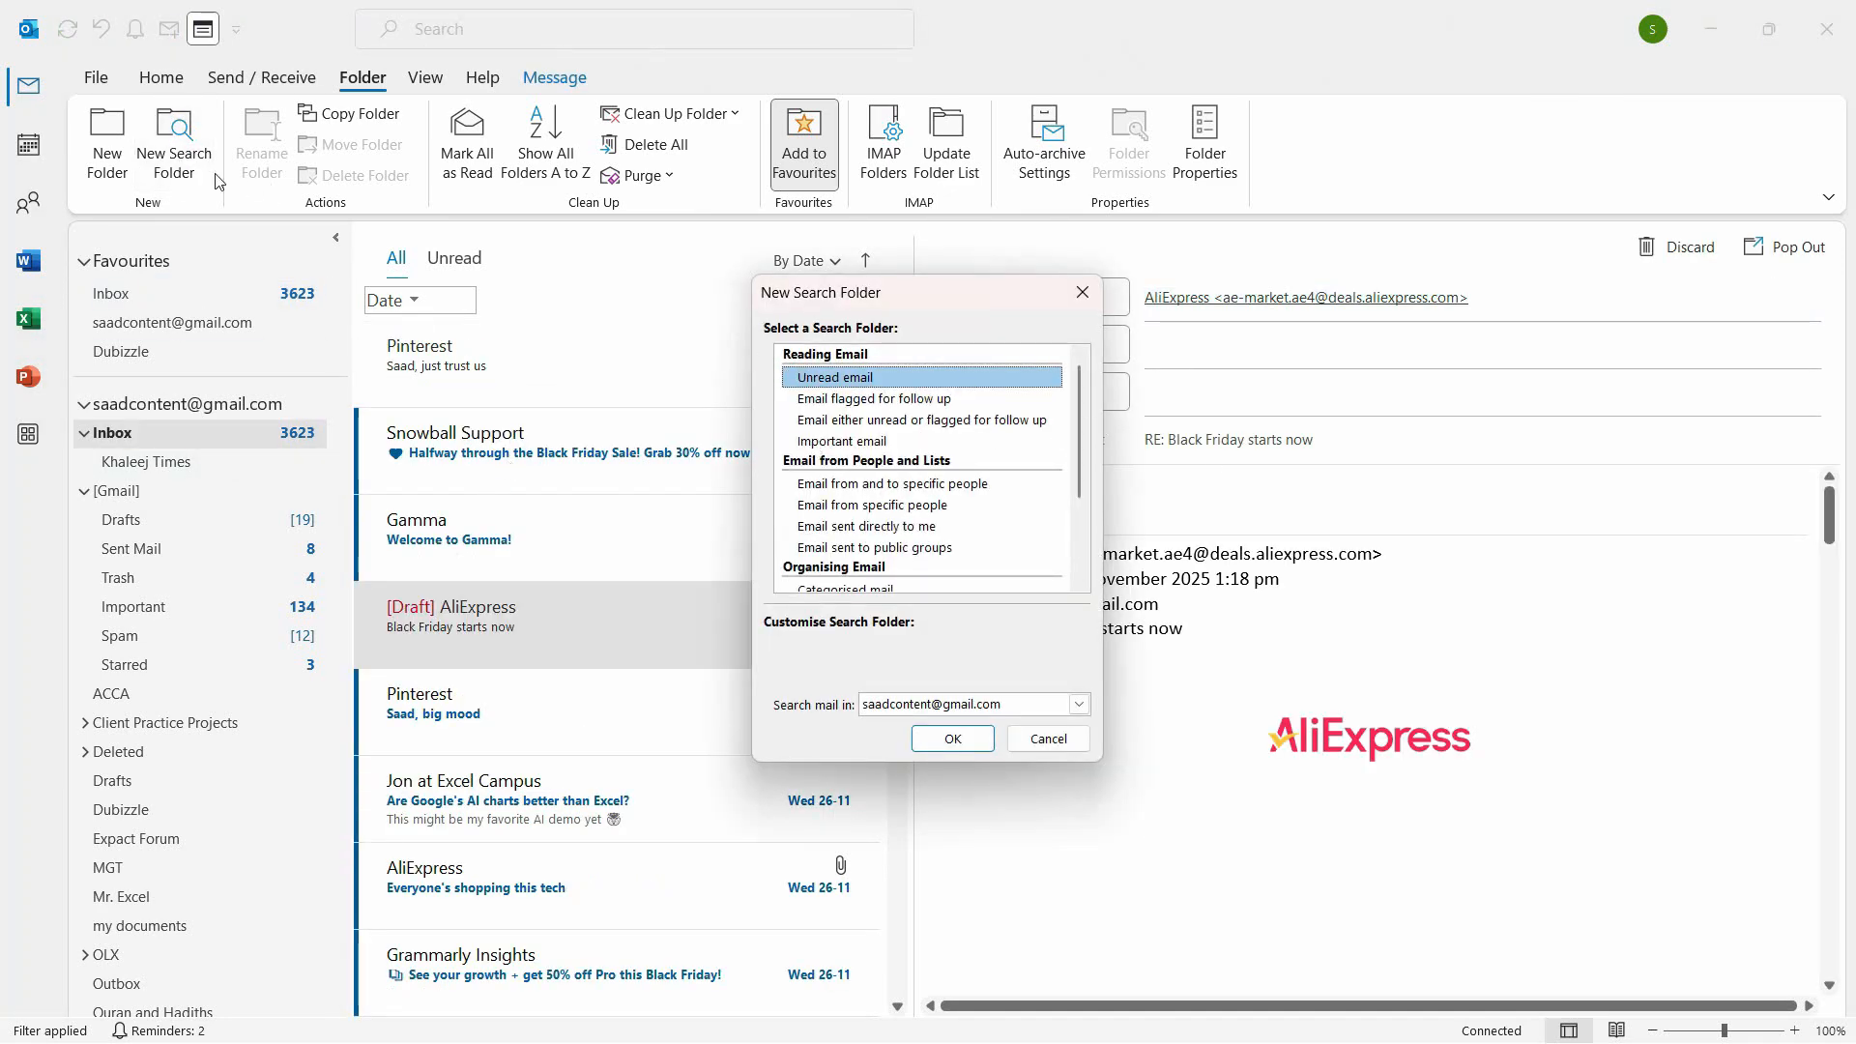
click(872, 442)
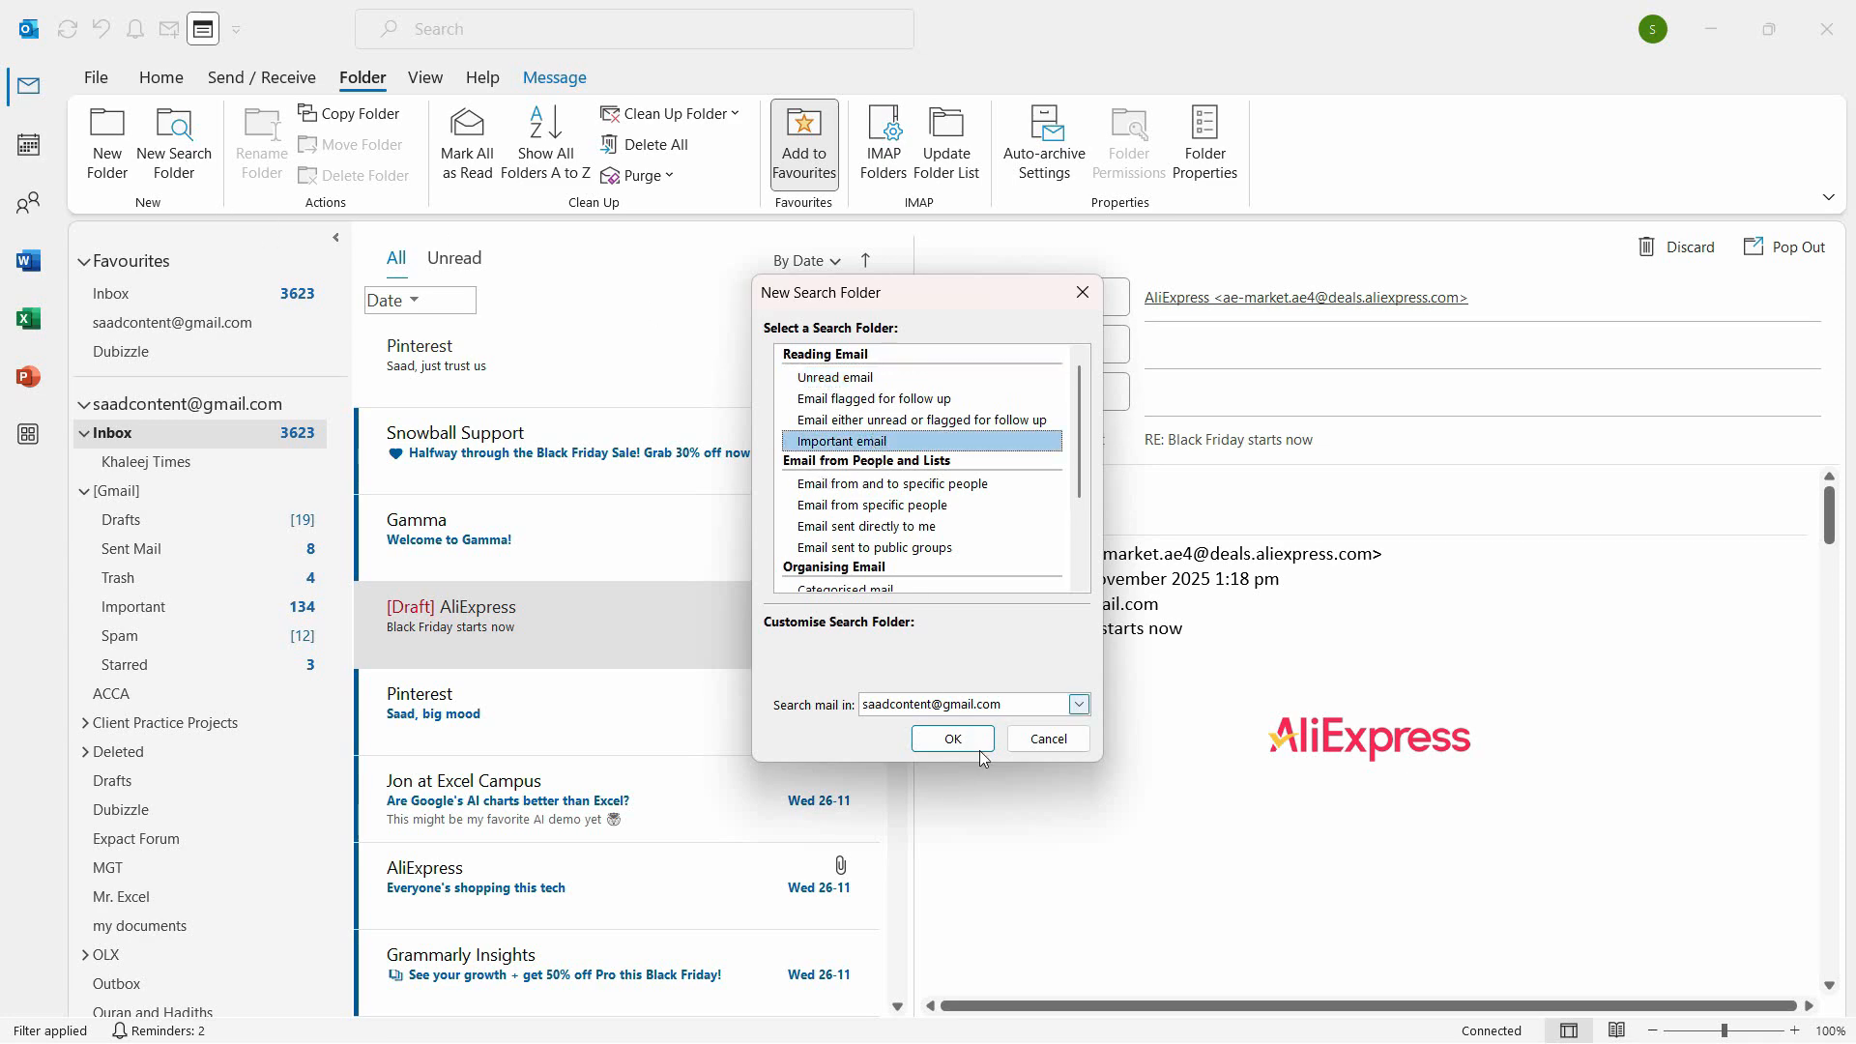
click(955, 739)
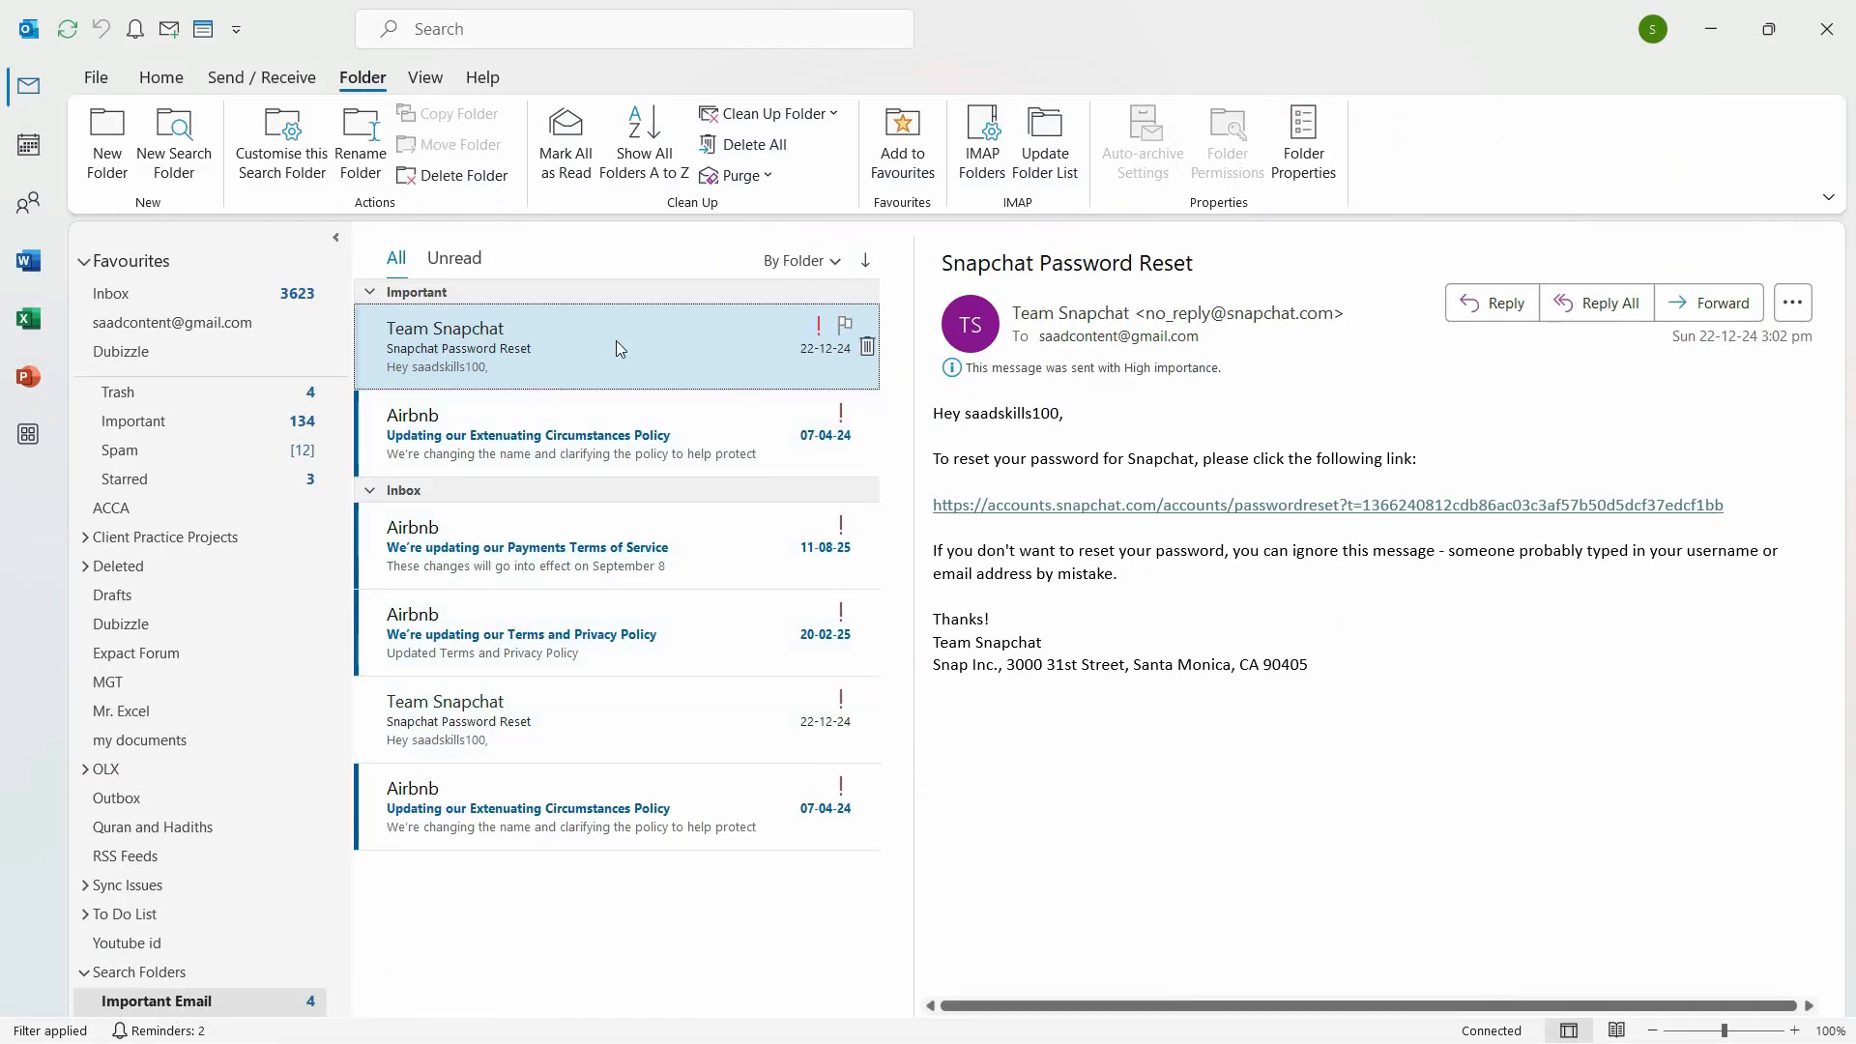
- Look through the Airbnb and Team Snapchat messages gathered in the Important Email search folder
click(510, 454)
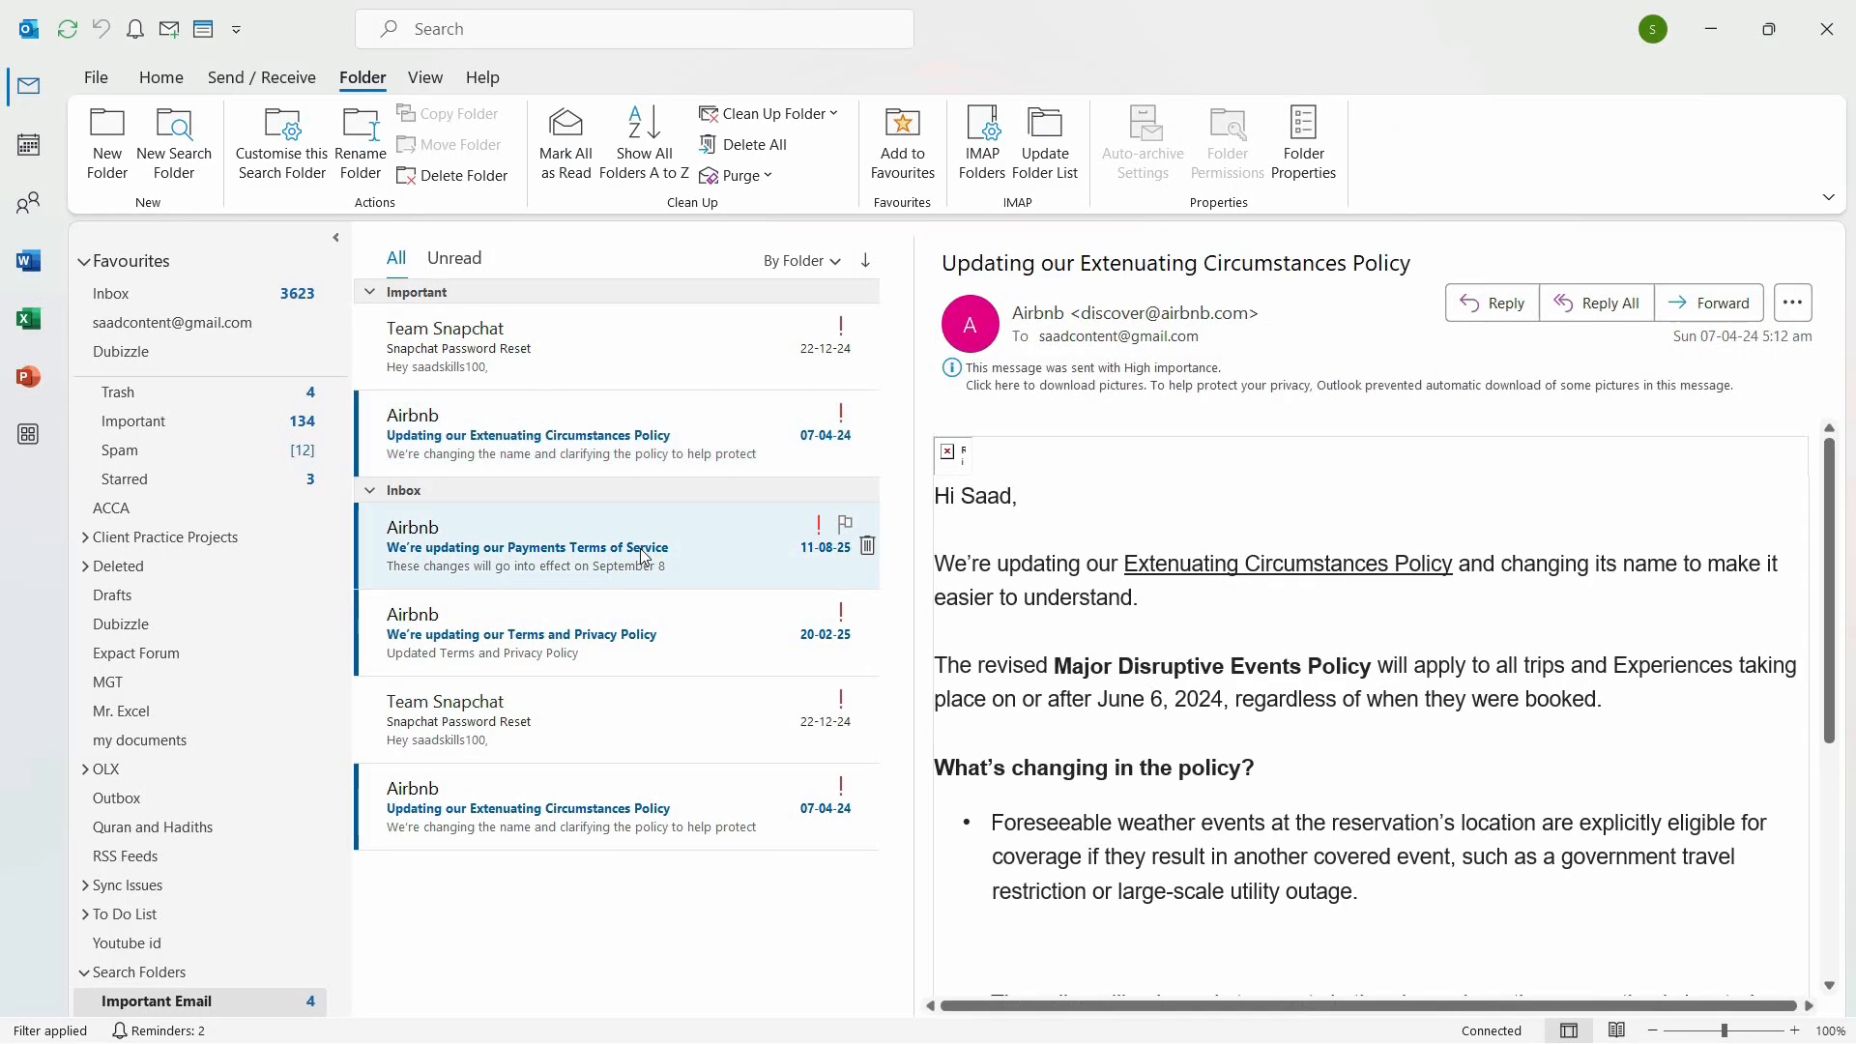
click(590, 546)
click(652, 665)
click(653, 742)
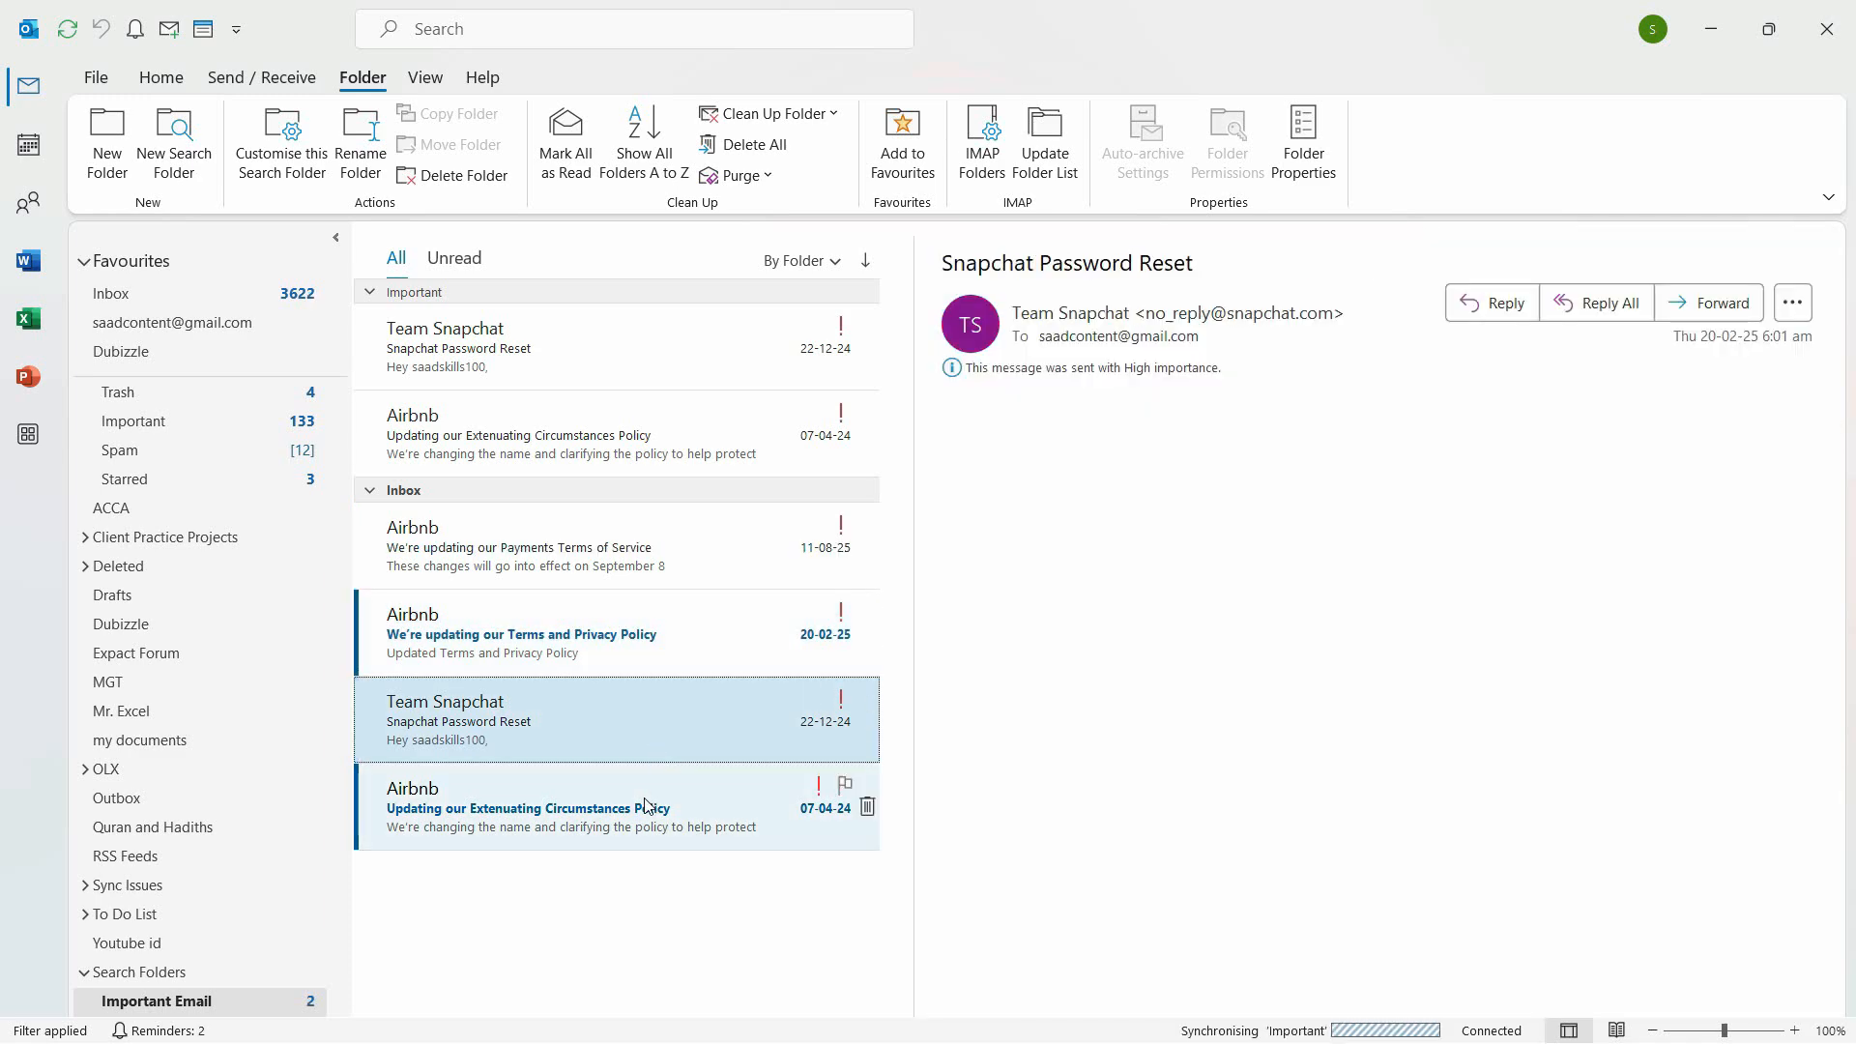
click(651, 810)
click(583, 557)
click(579, 633)
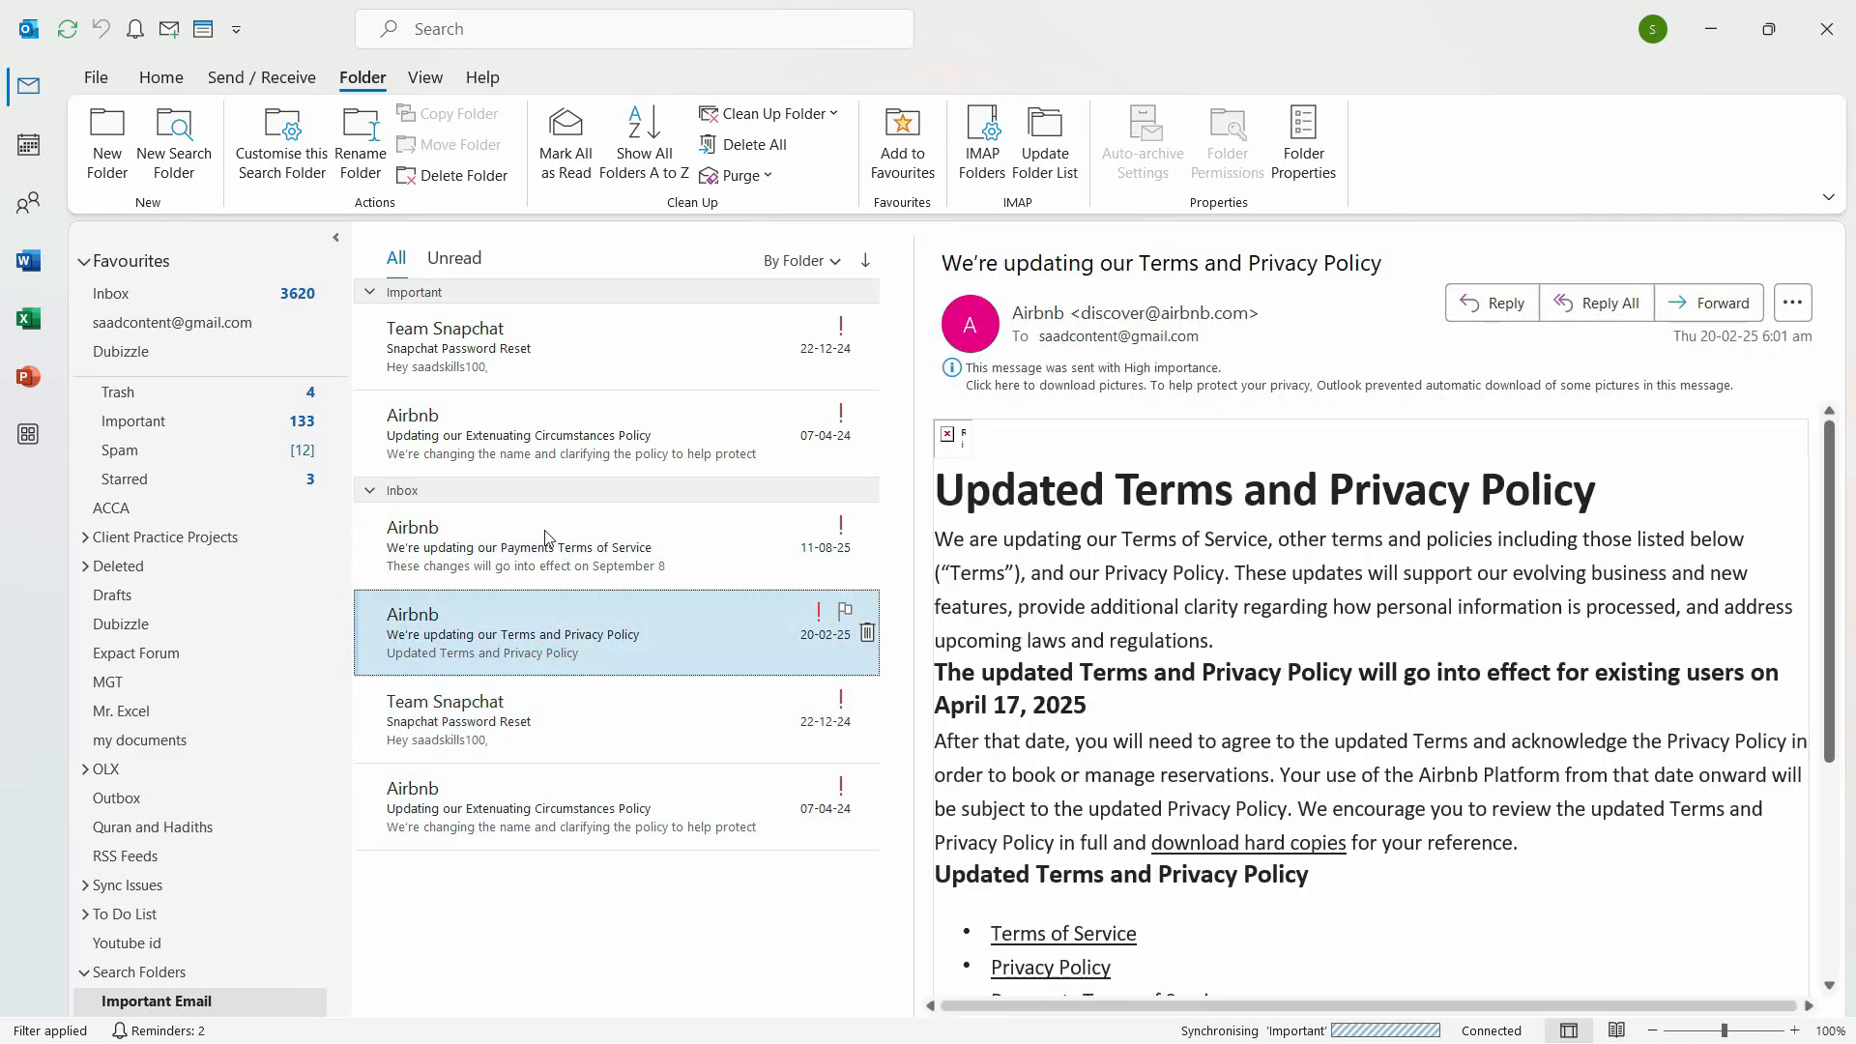
click(620, 344)
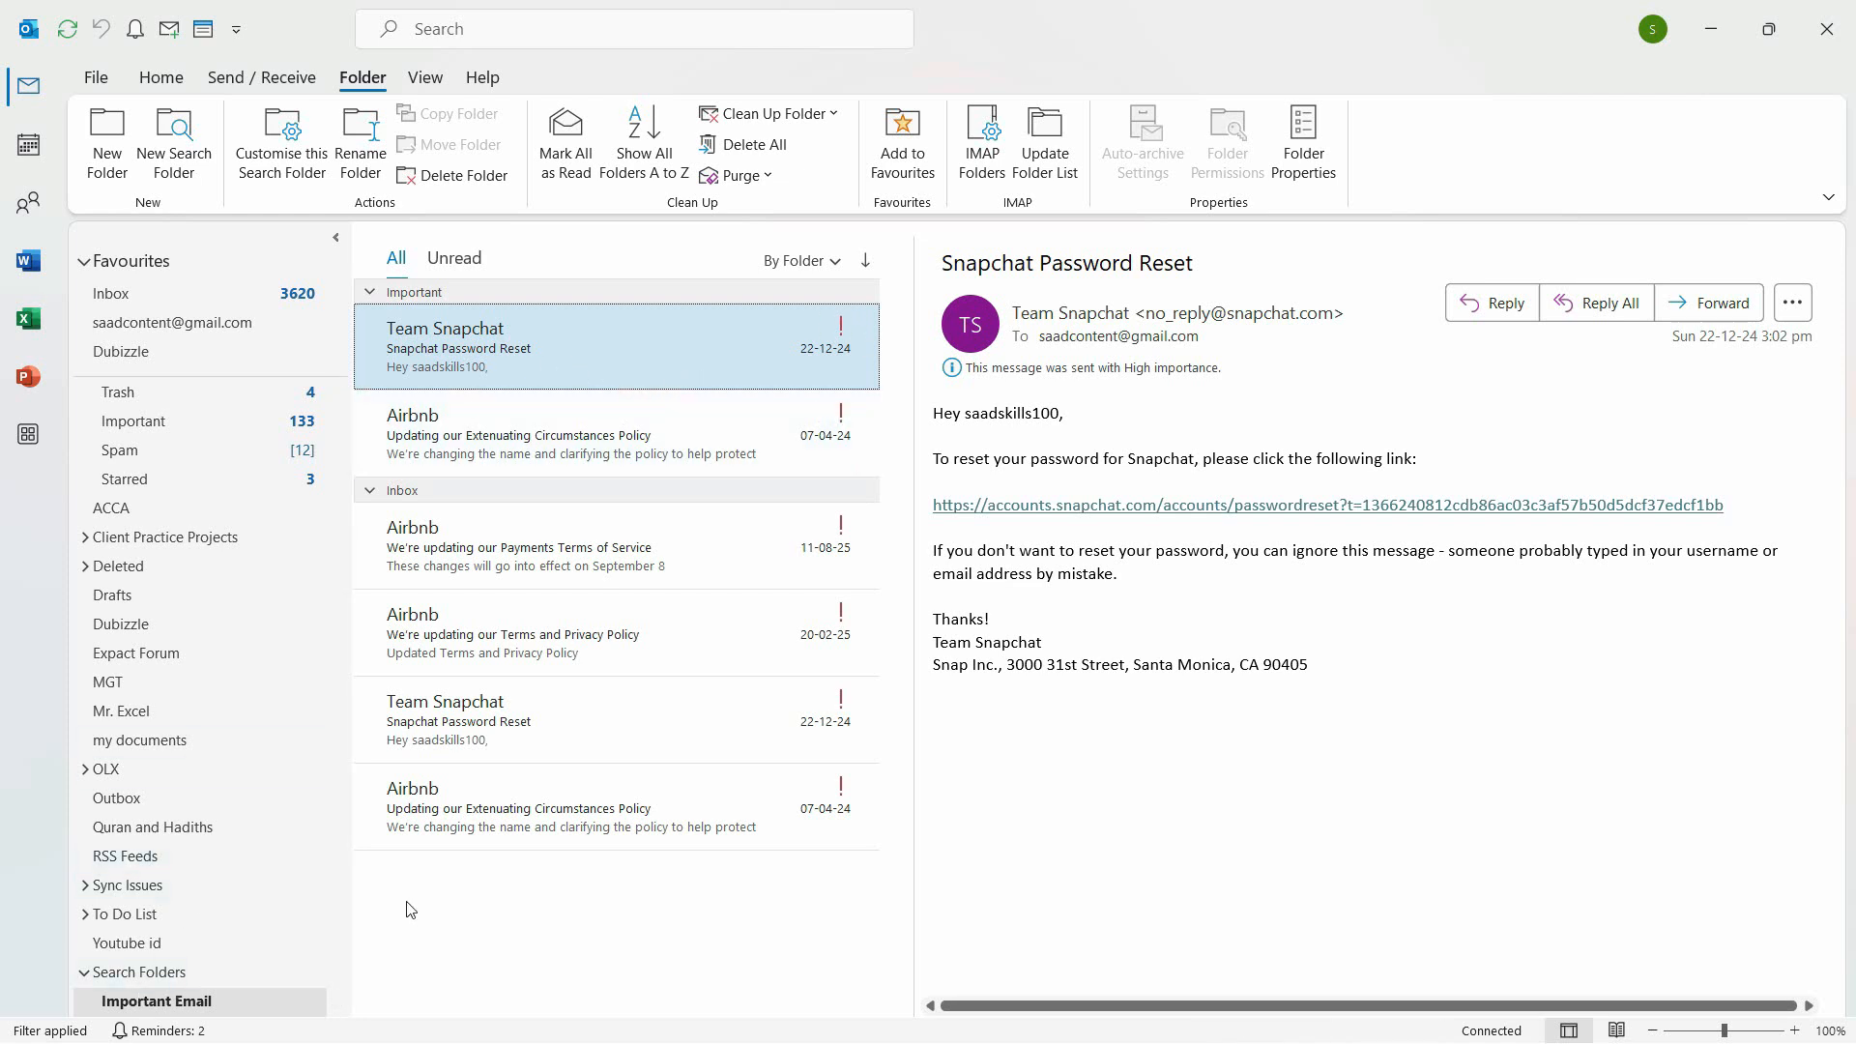
- Create a "Large email" search folder that shows mail greater than 500 KB
key(ctrl+shift+p)
click(1036, 737)
click(215, 148)
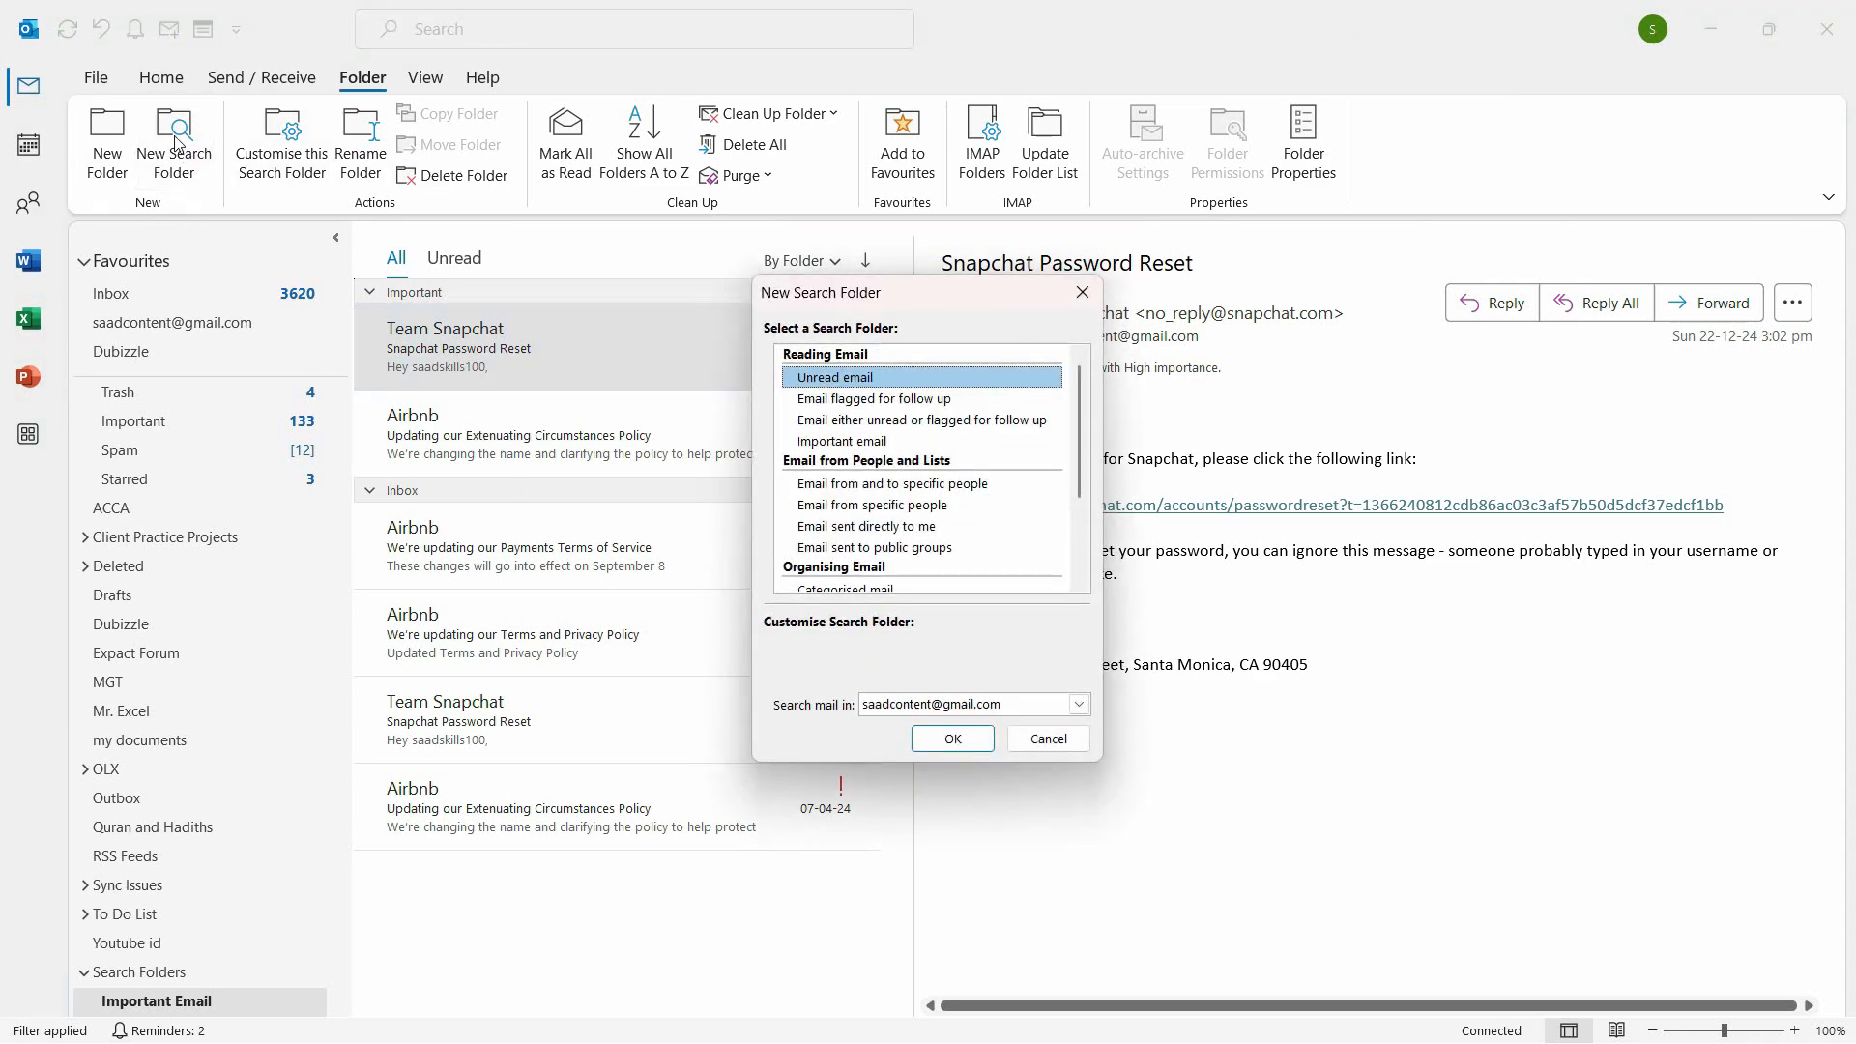
scroll(1079, 433, down, 2)
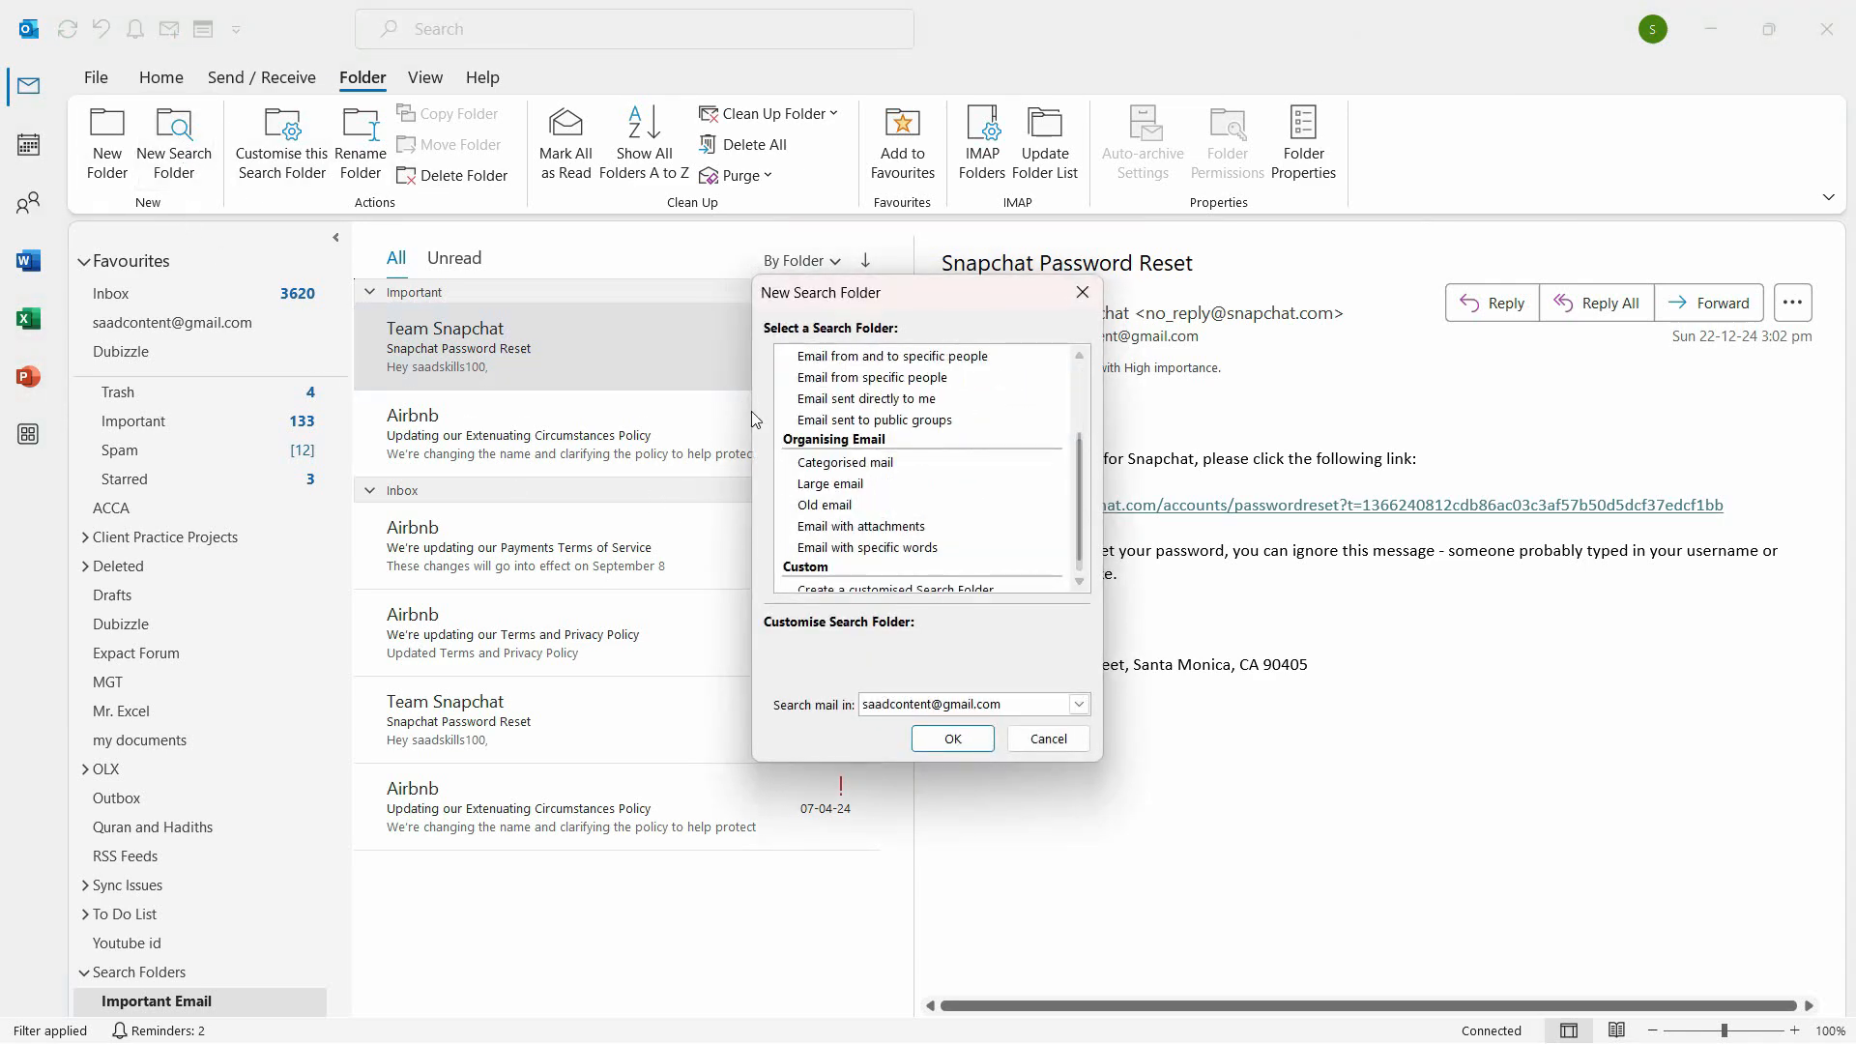
click(828, 487)
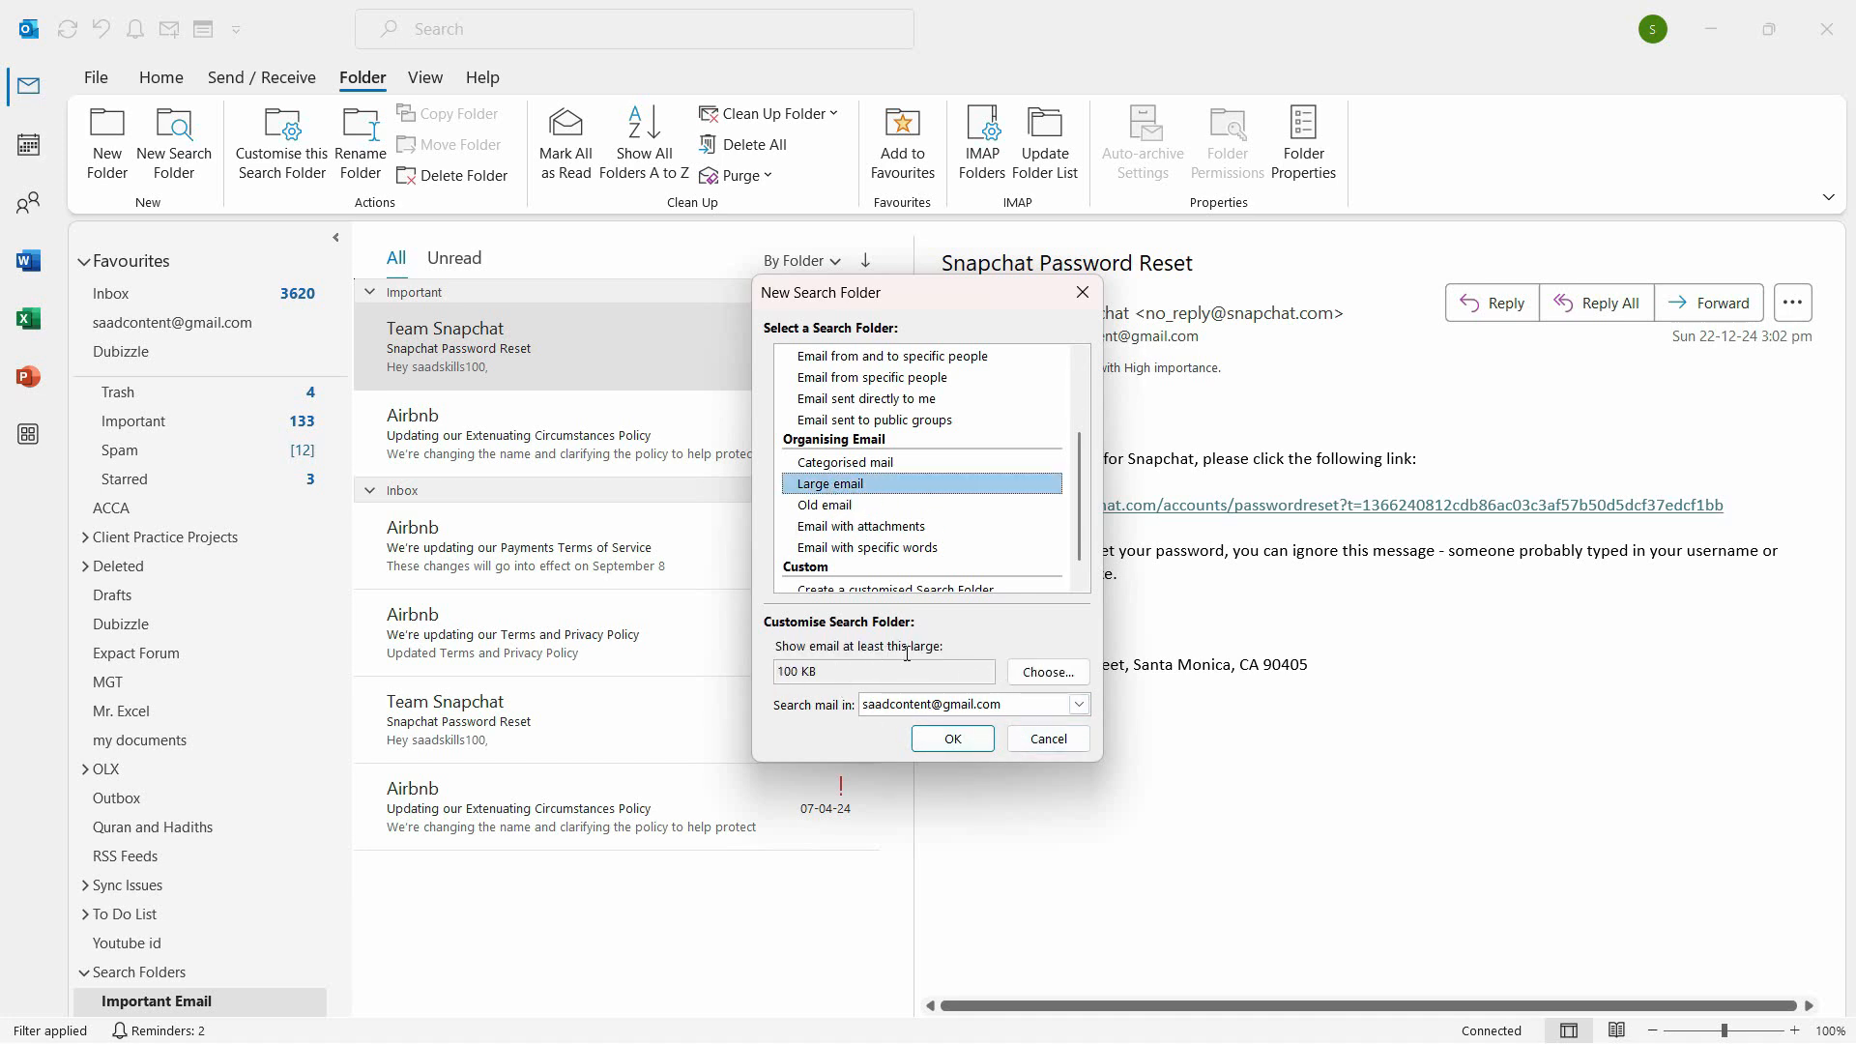
click(1054, 673)
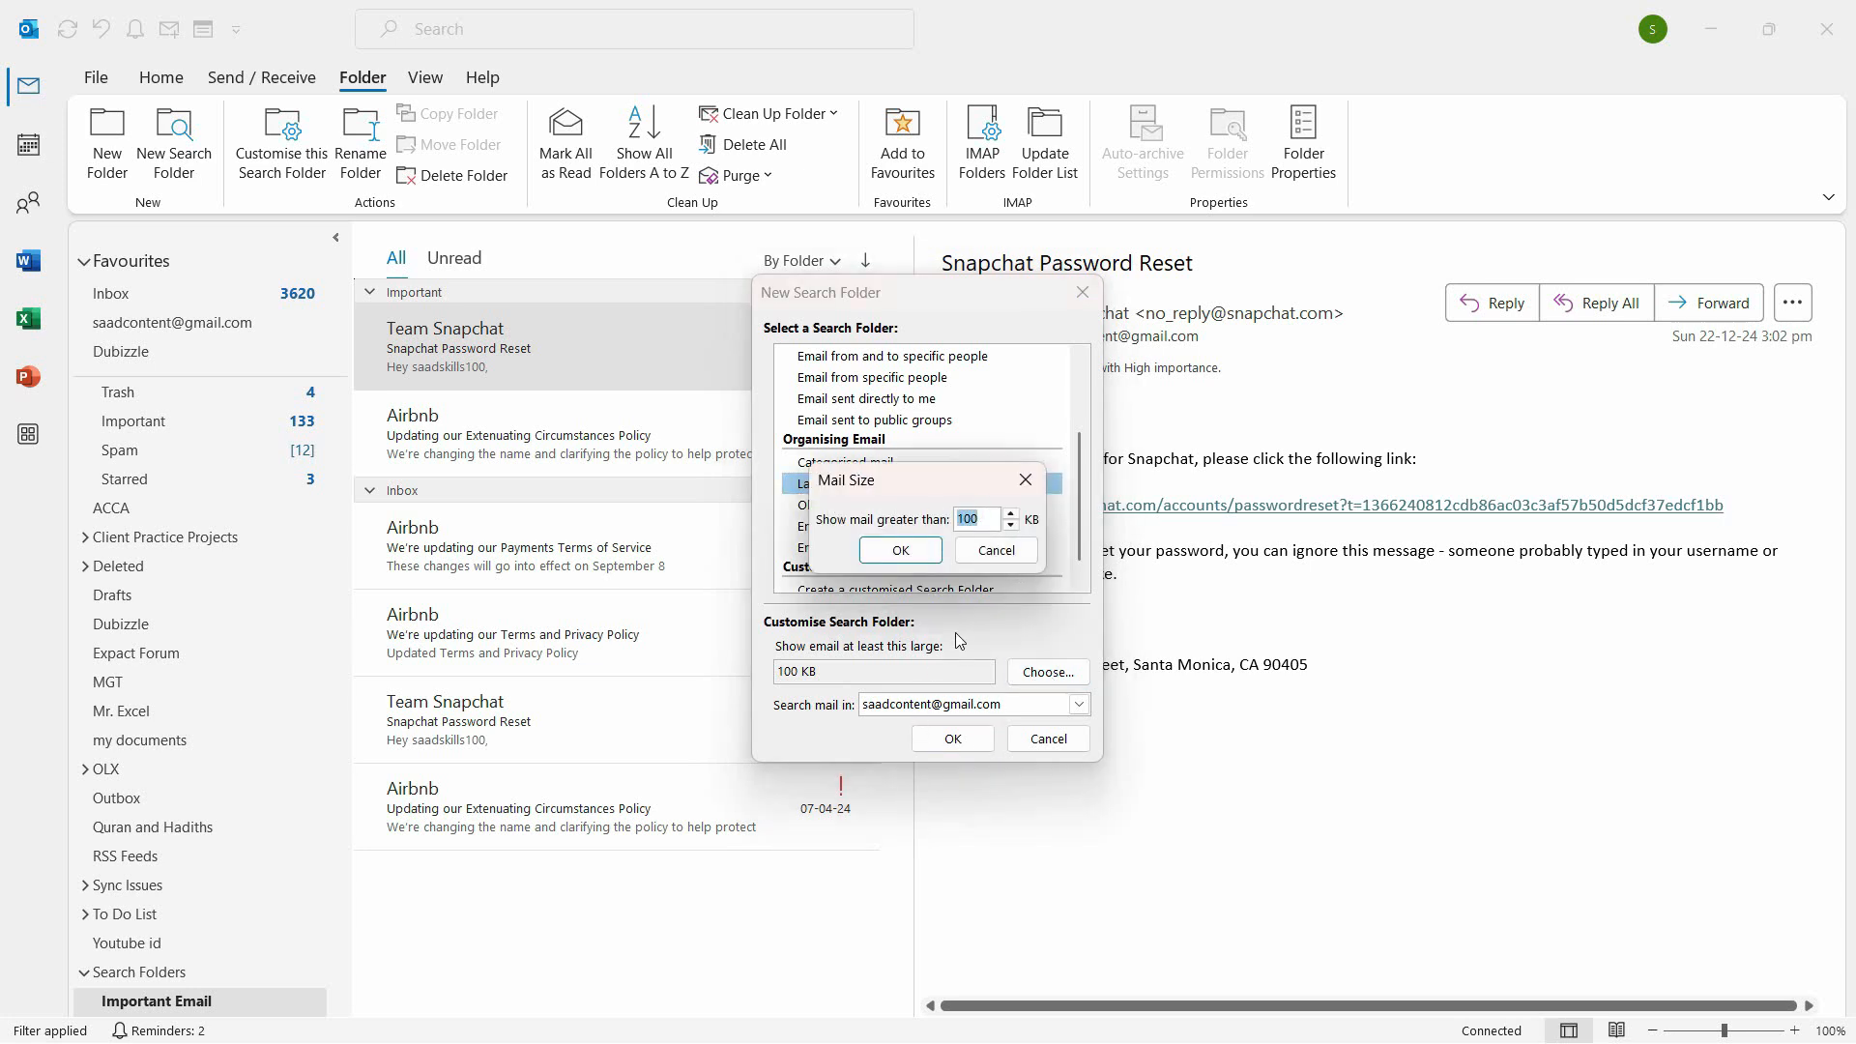
text(5)
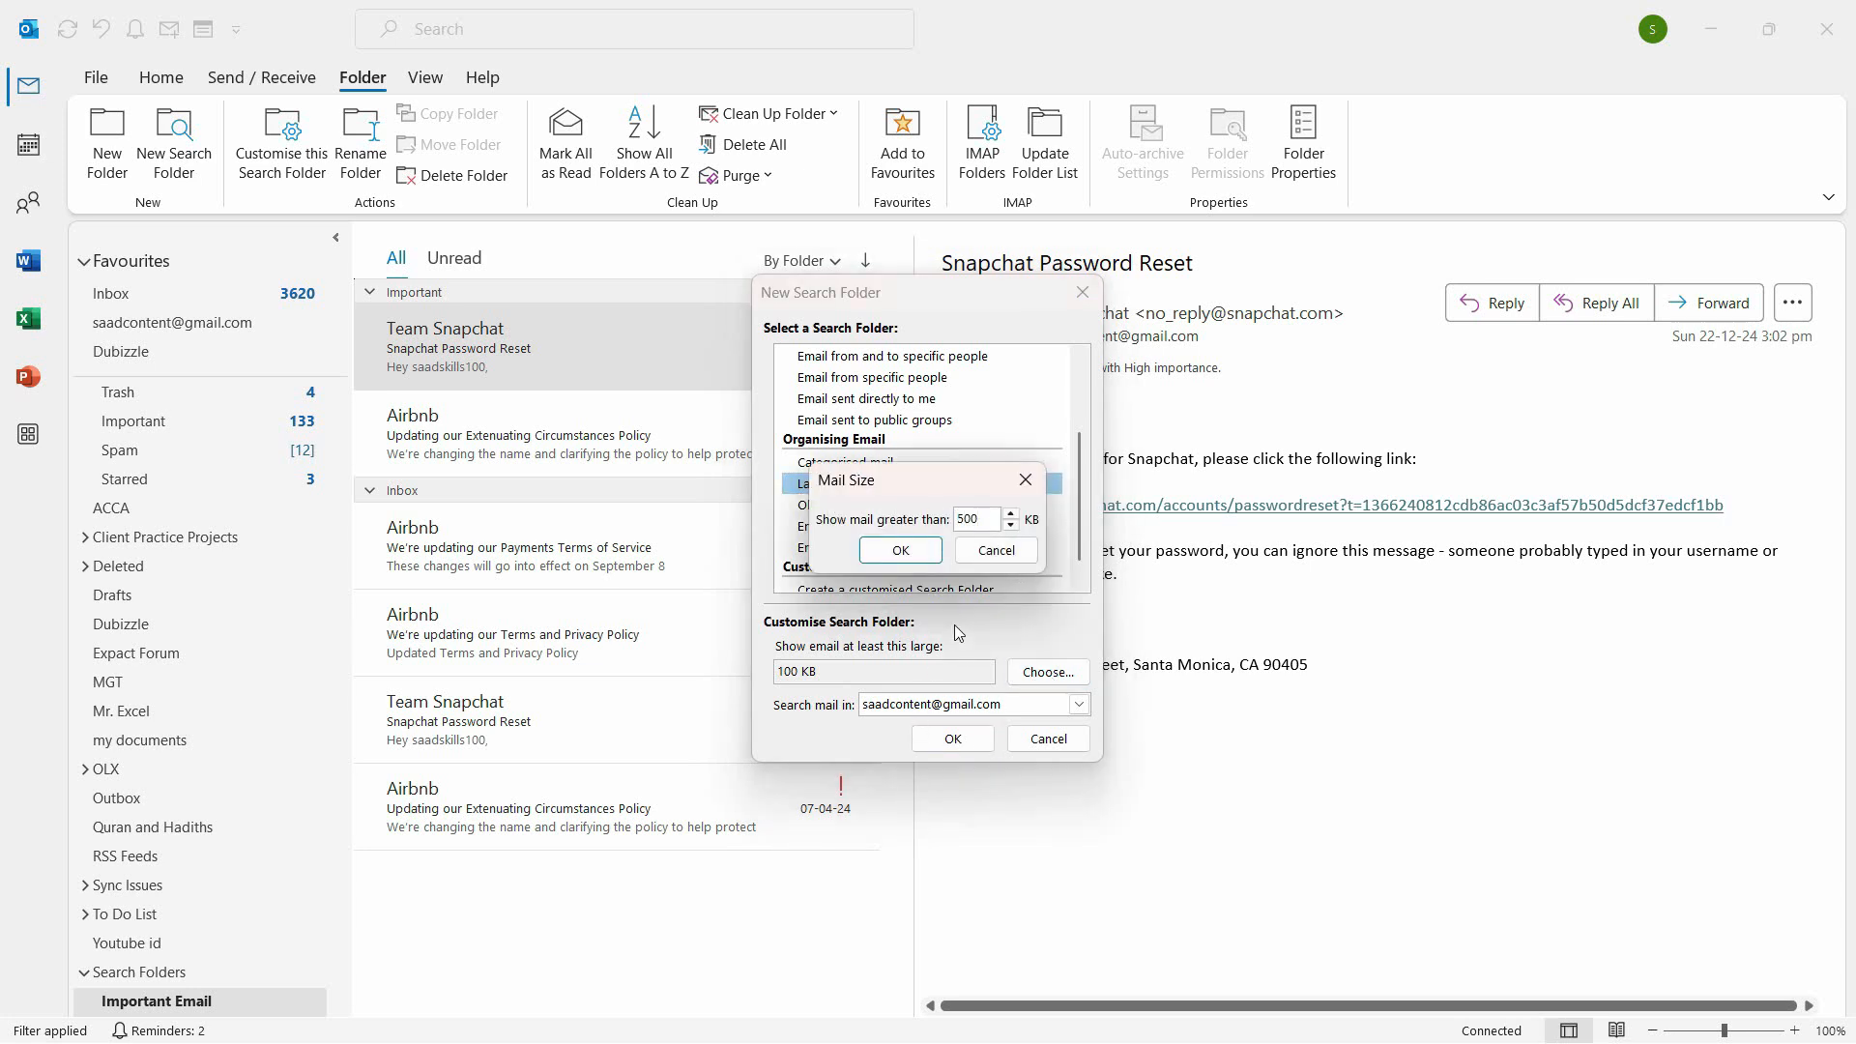
click(899, 550)
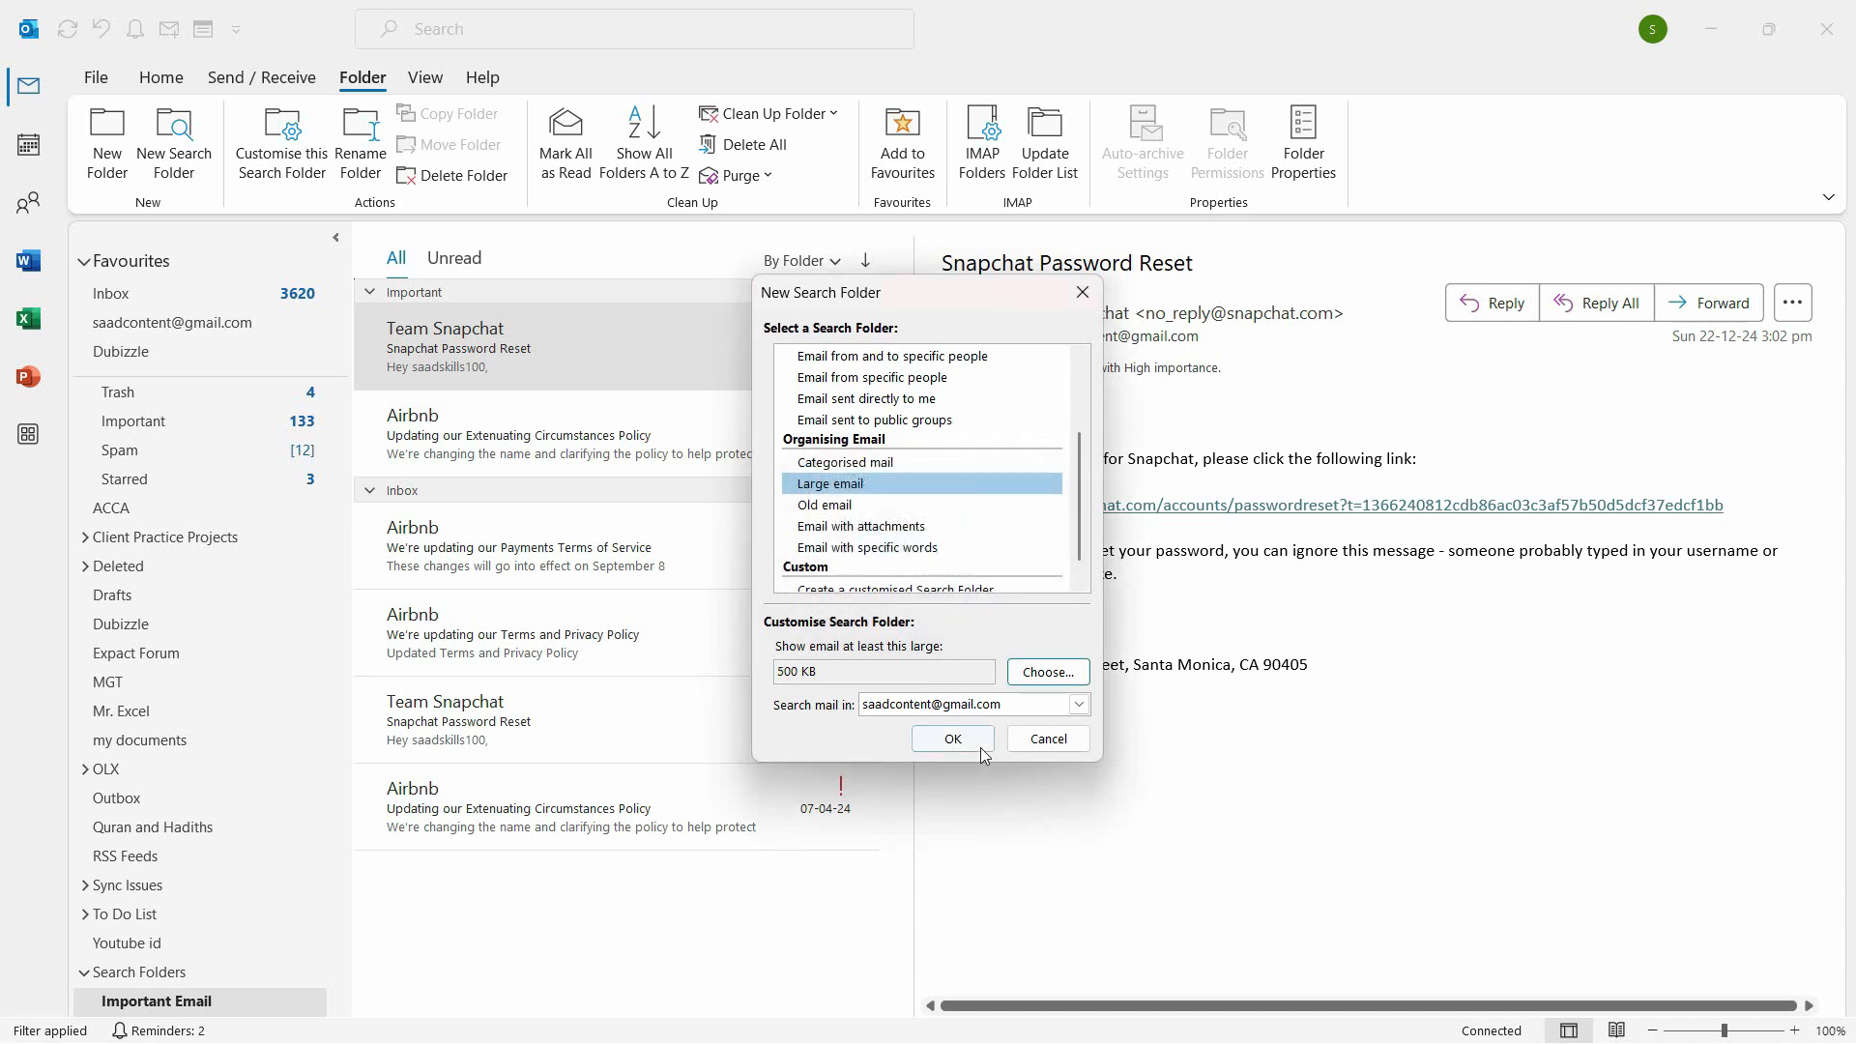
click(952, 738)
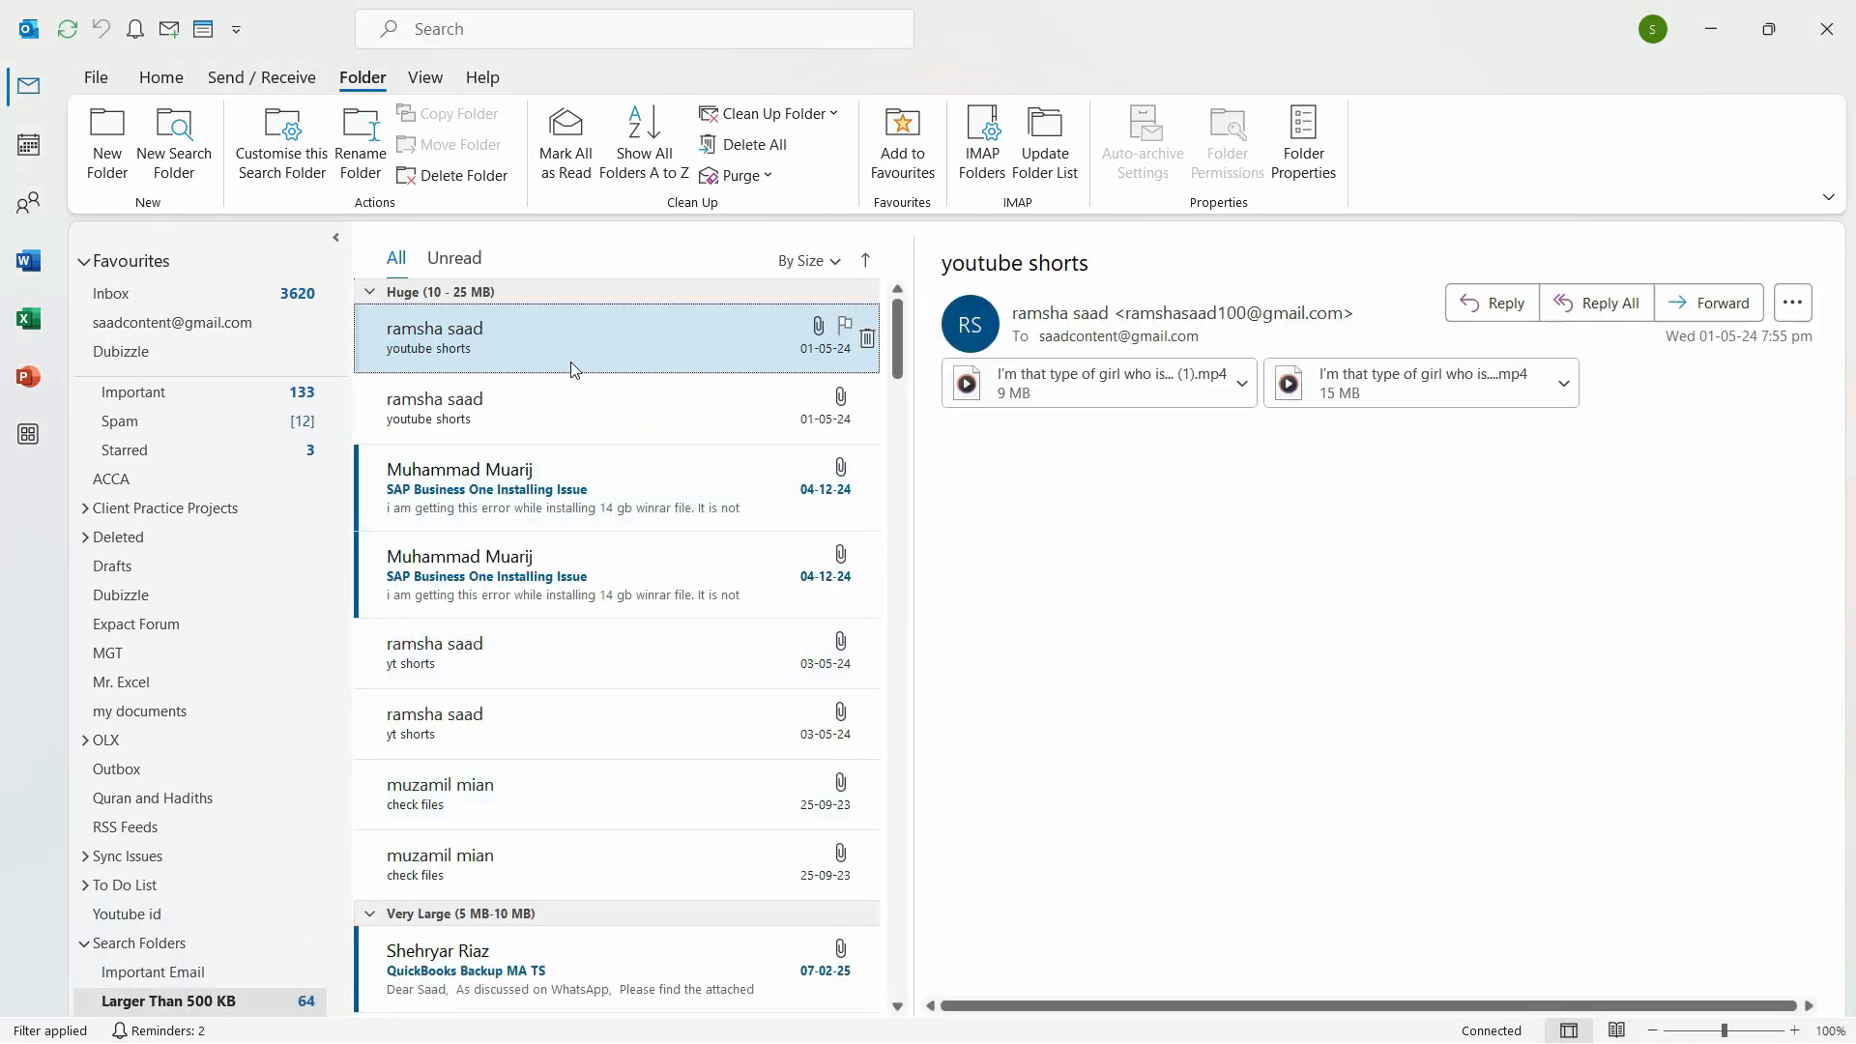
- Look through the messages and size groups in the Larger Than 500 KB search folder, then view the Important Email folder
click(599, 488)
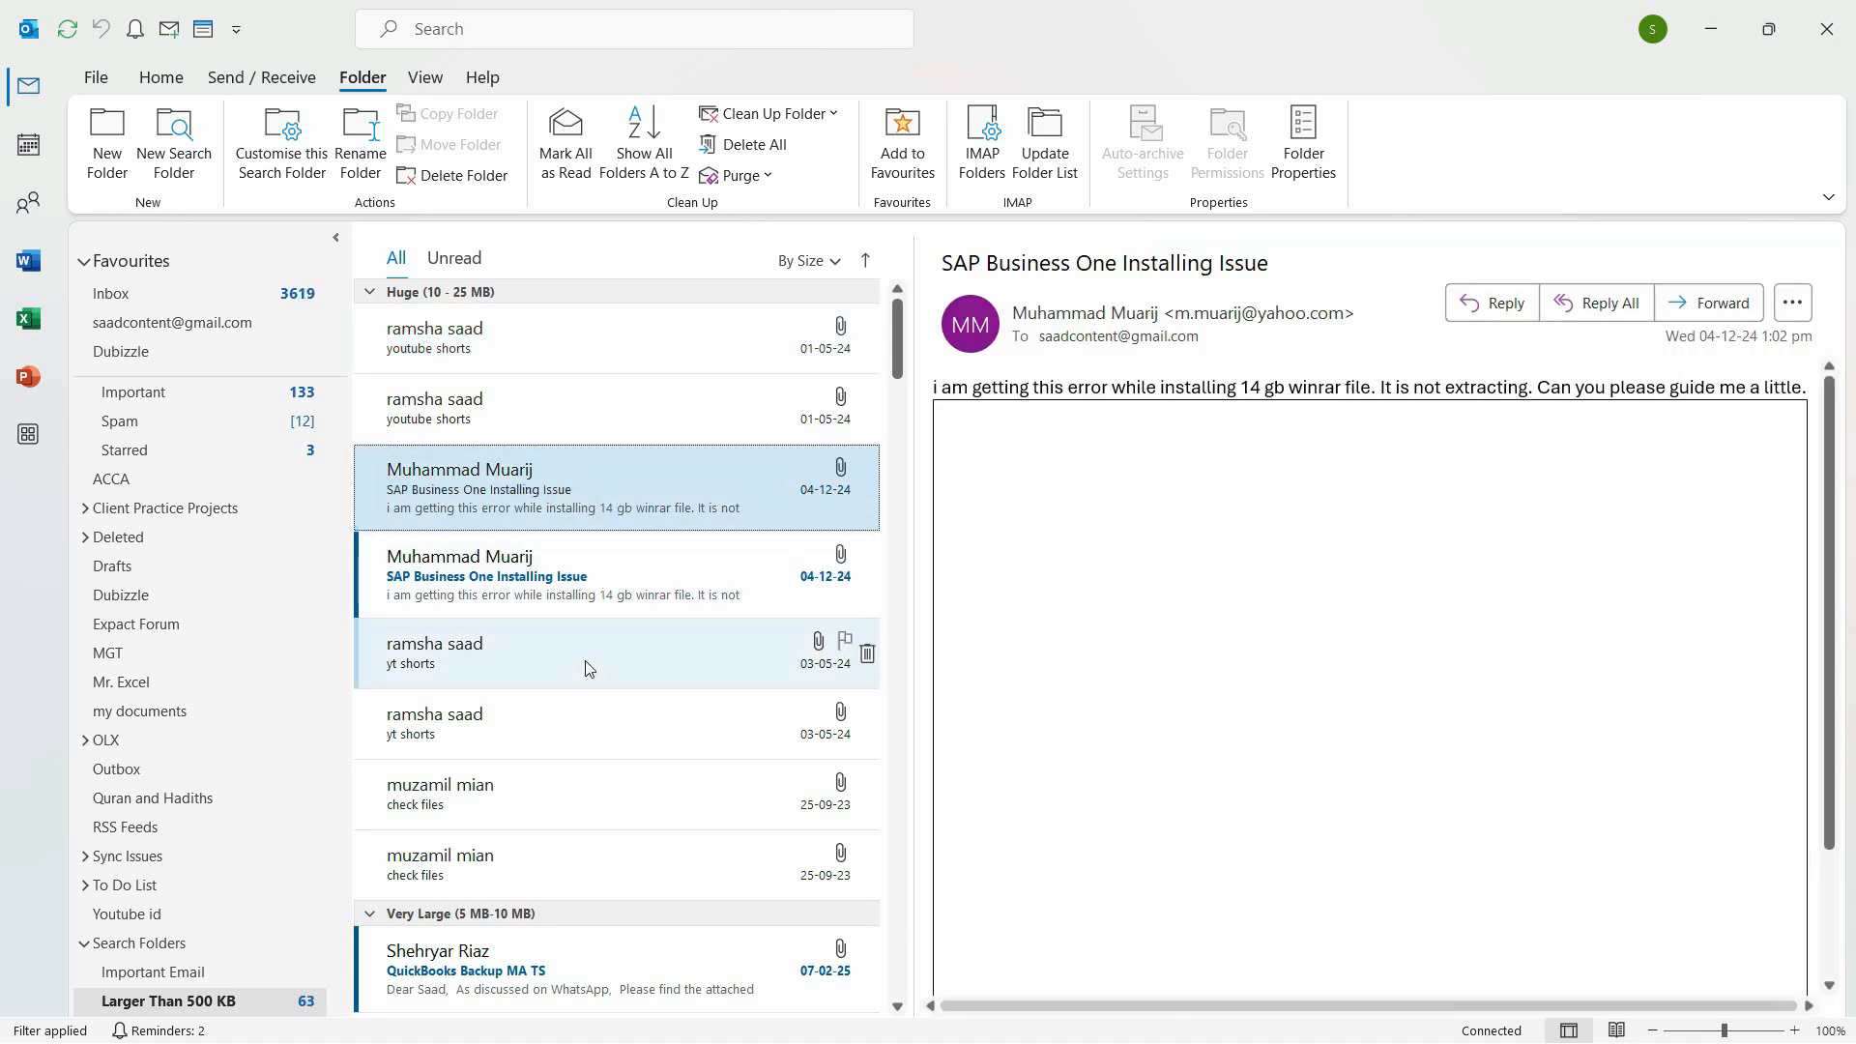
click(586, 664)
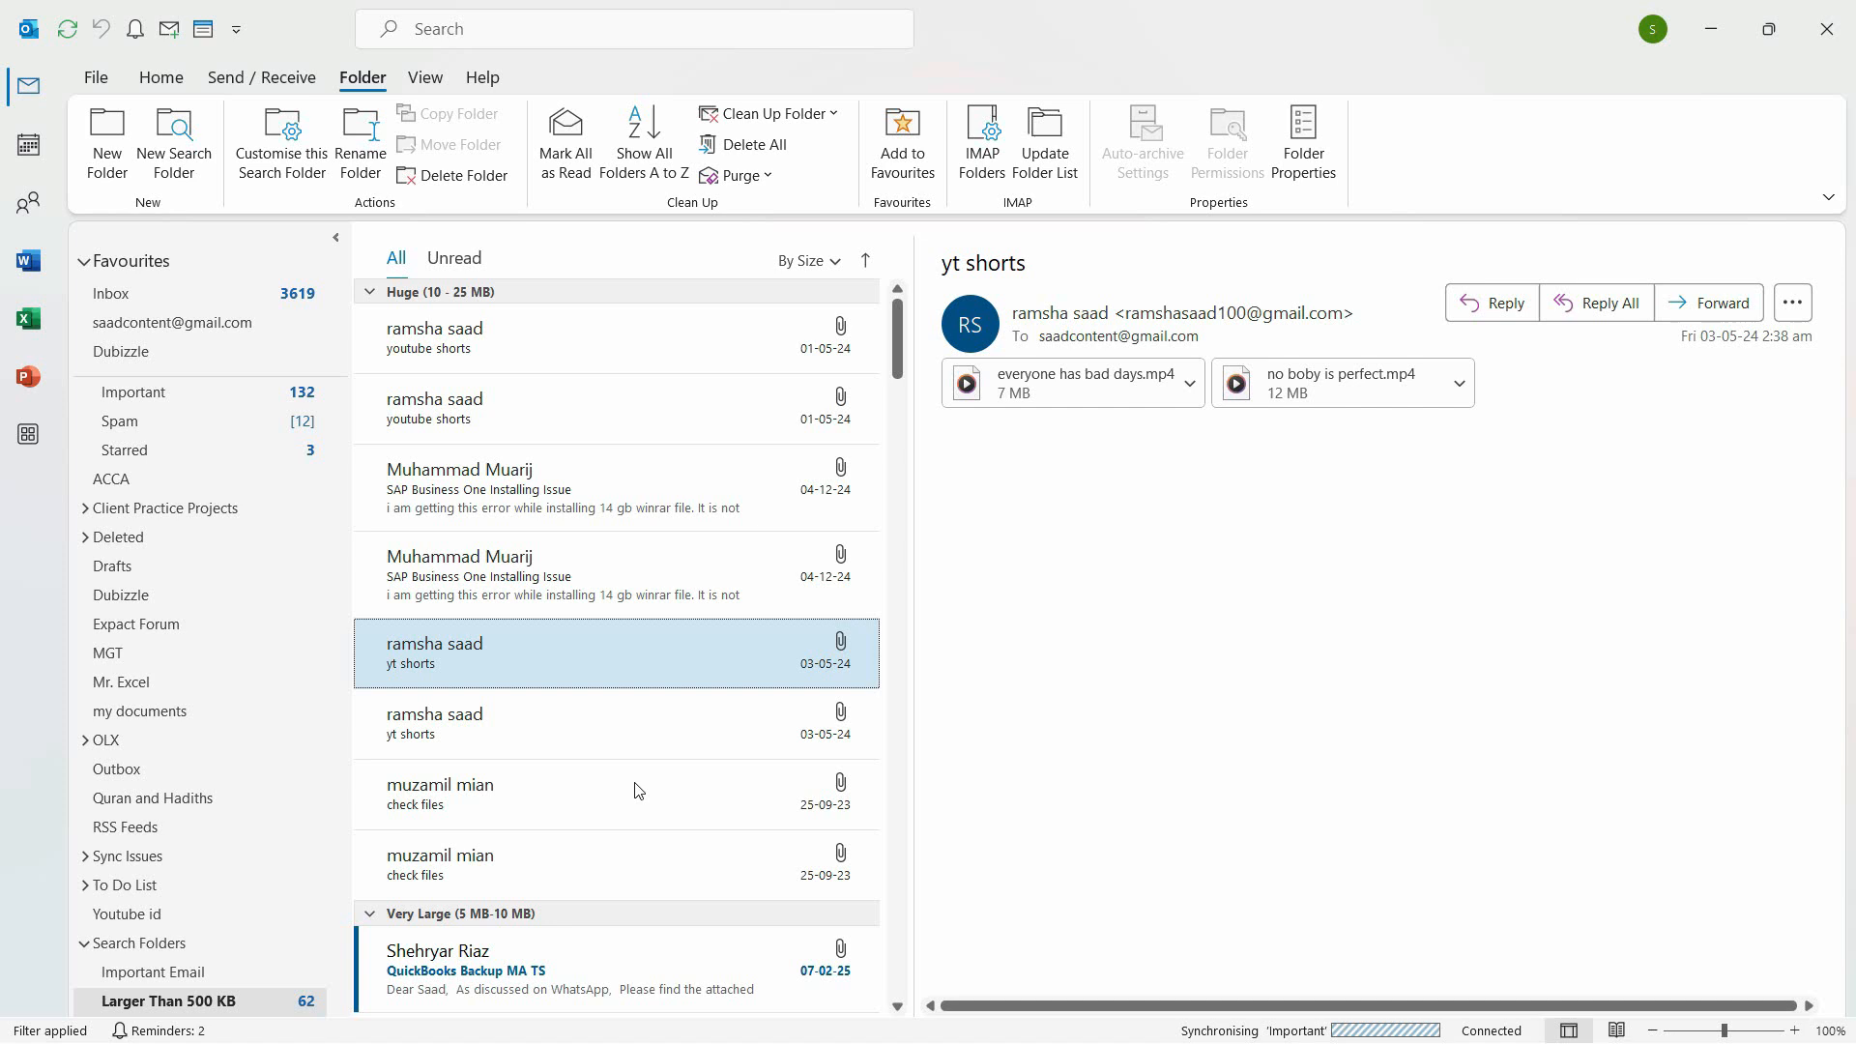
click(555, 755)
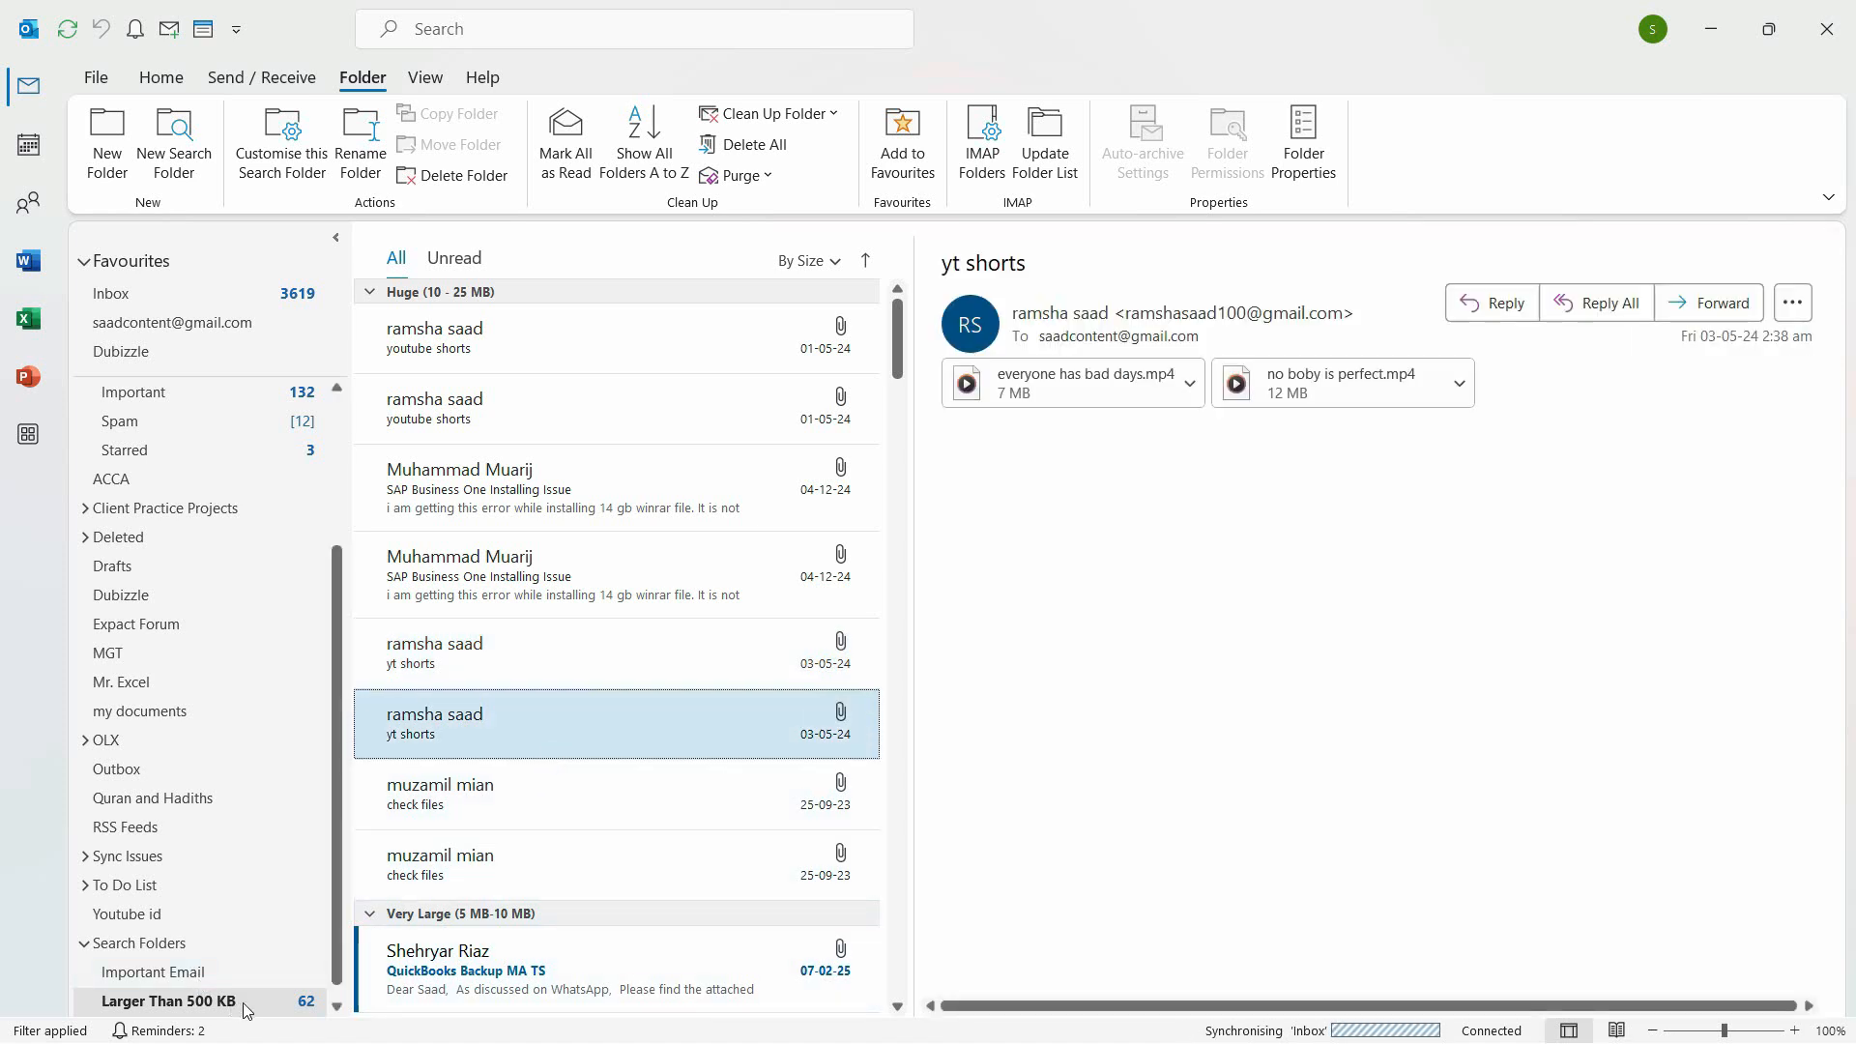
scroll(542, 923, down, 3)
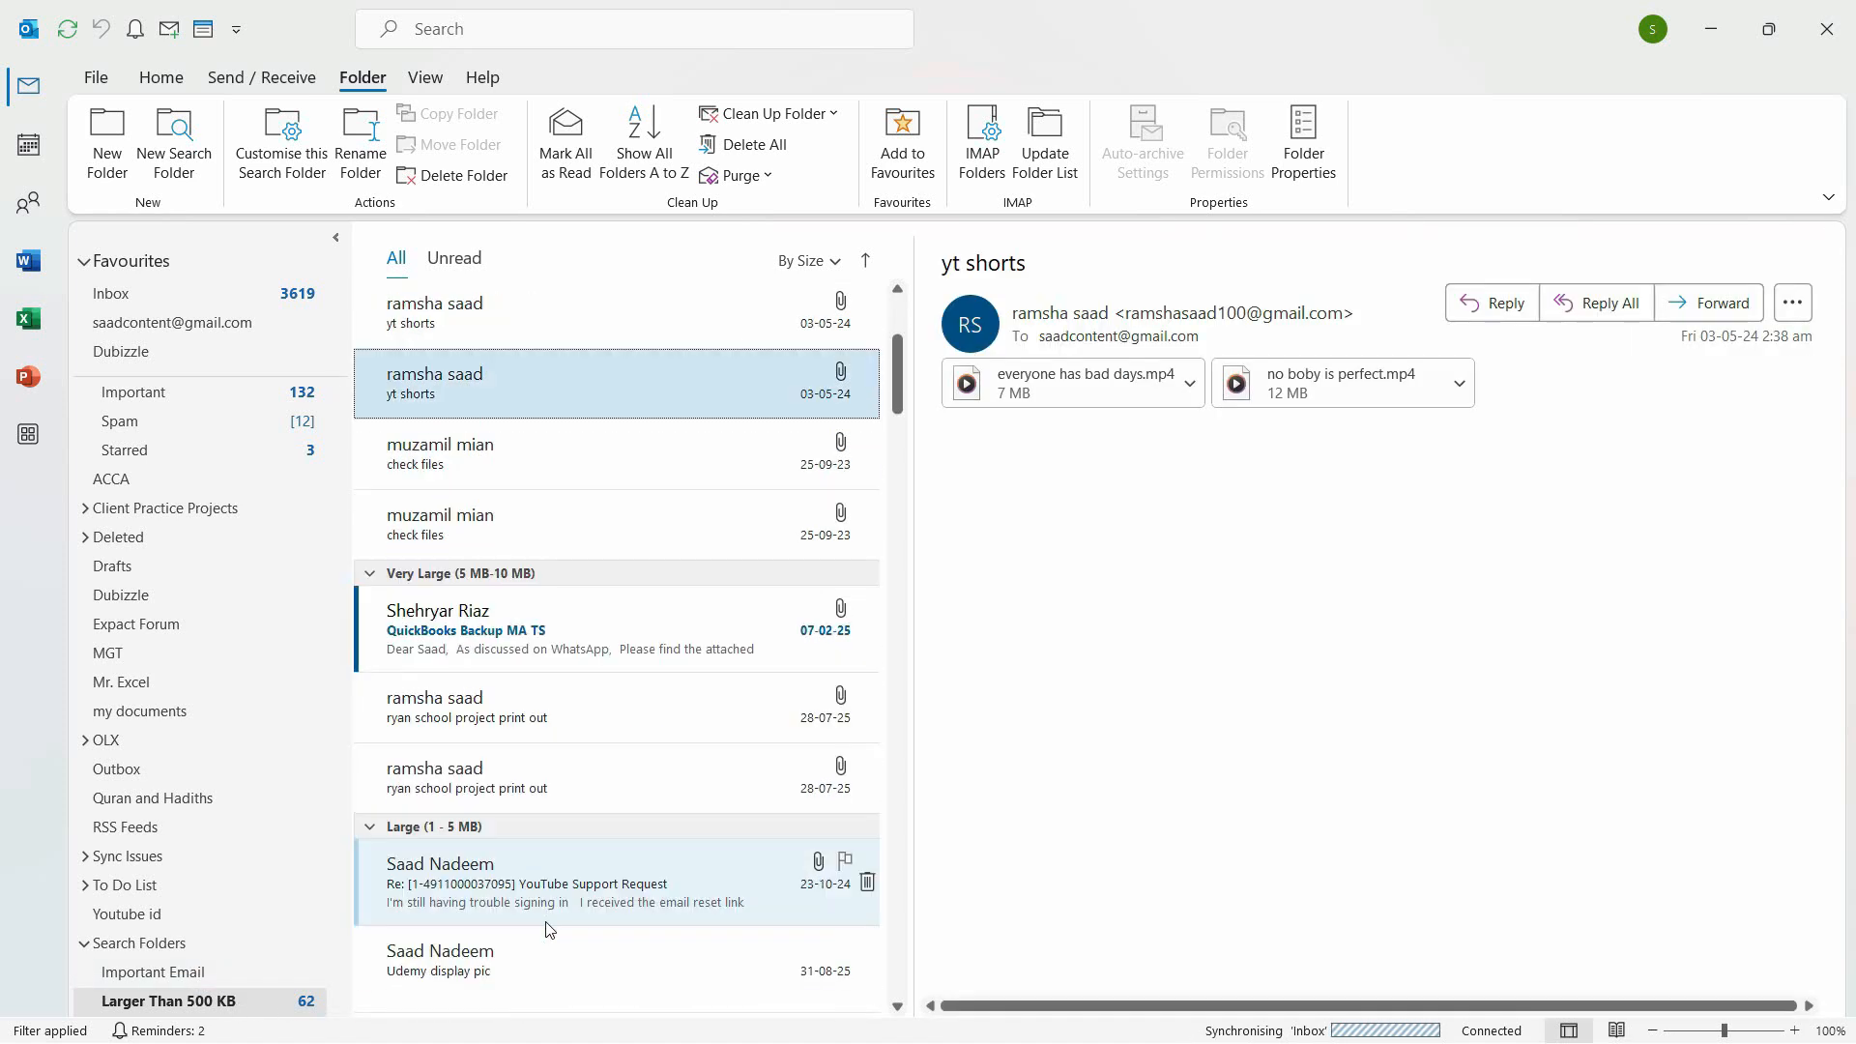
click(206, 972)
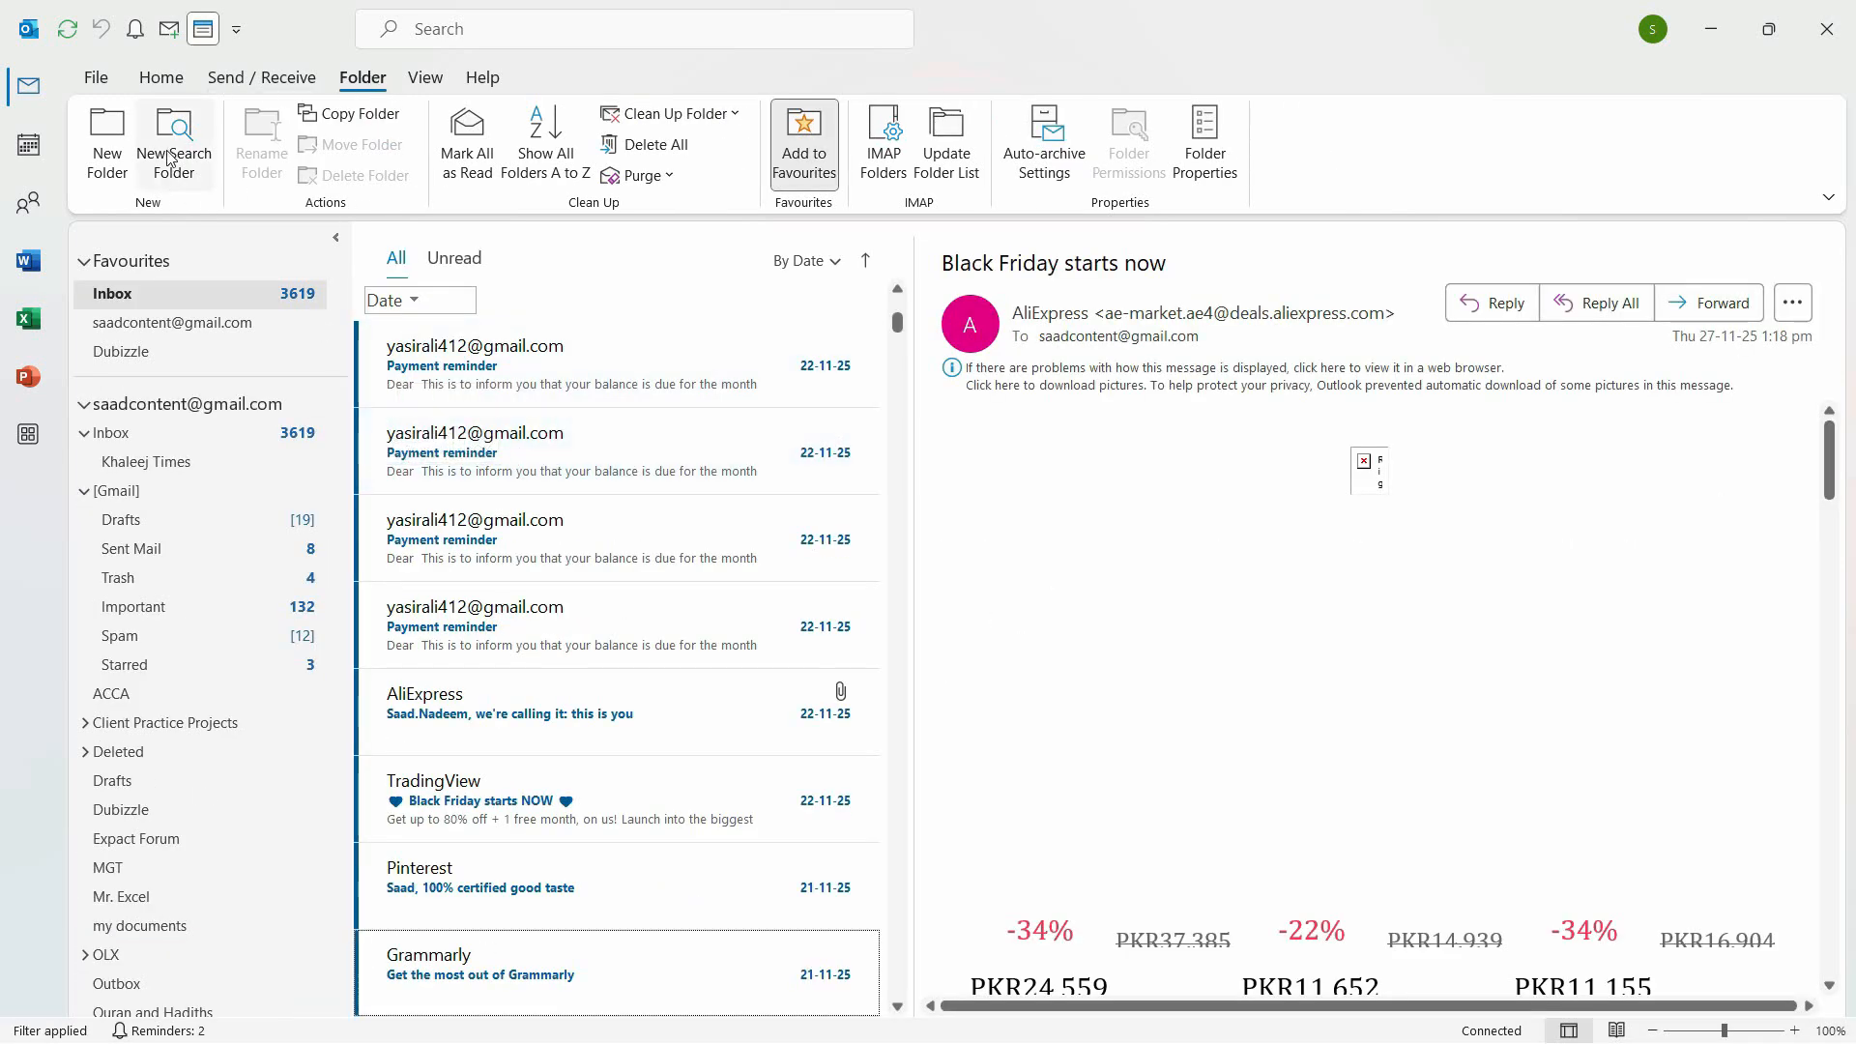
- Create an "Email with specific words" search folder that looks for the word "Discount"
click(170, 160)
scroll(1080, 450, down, 2)
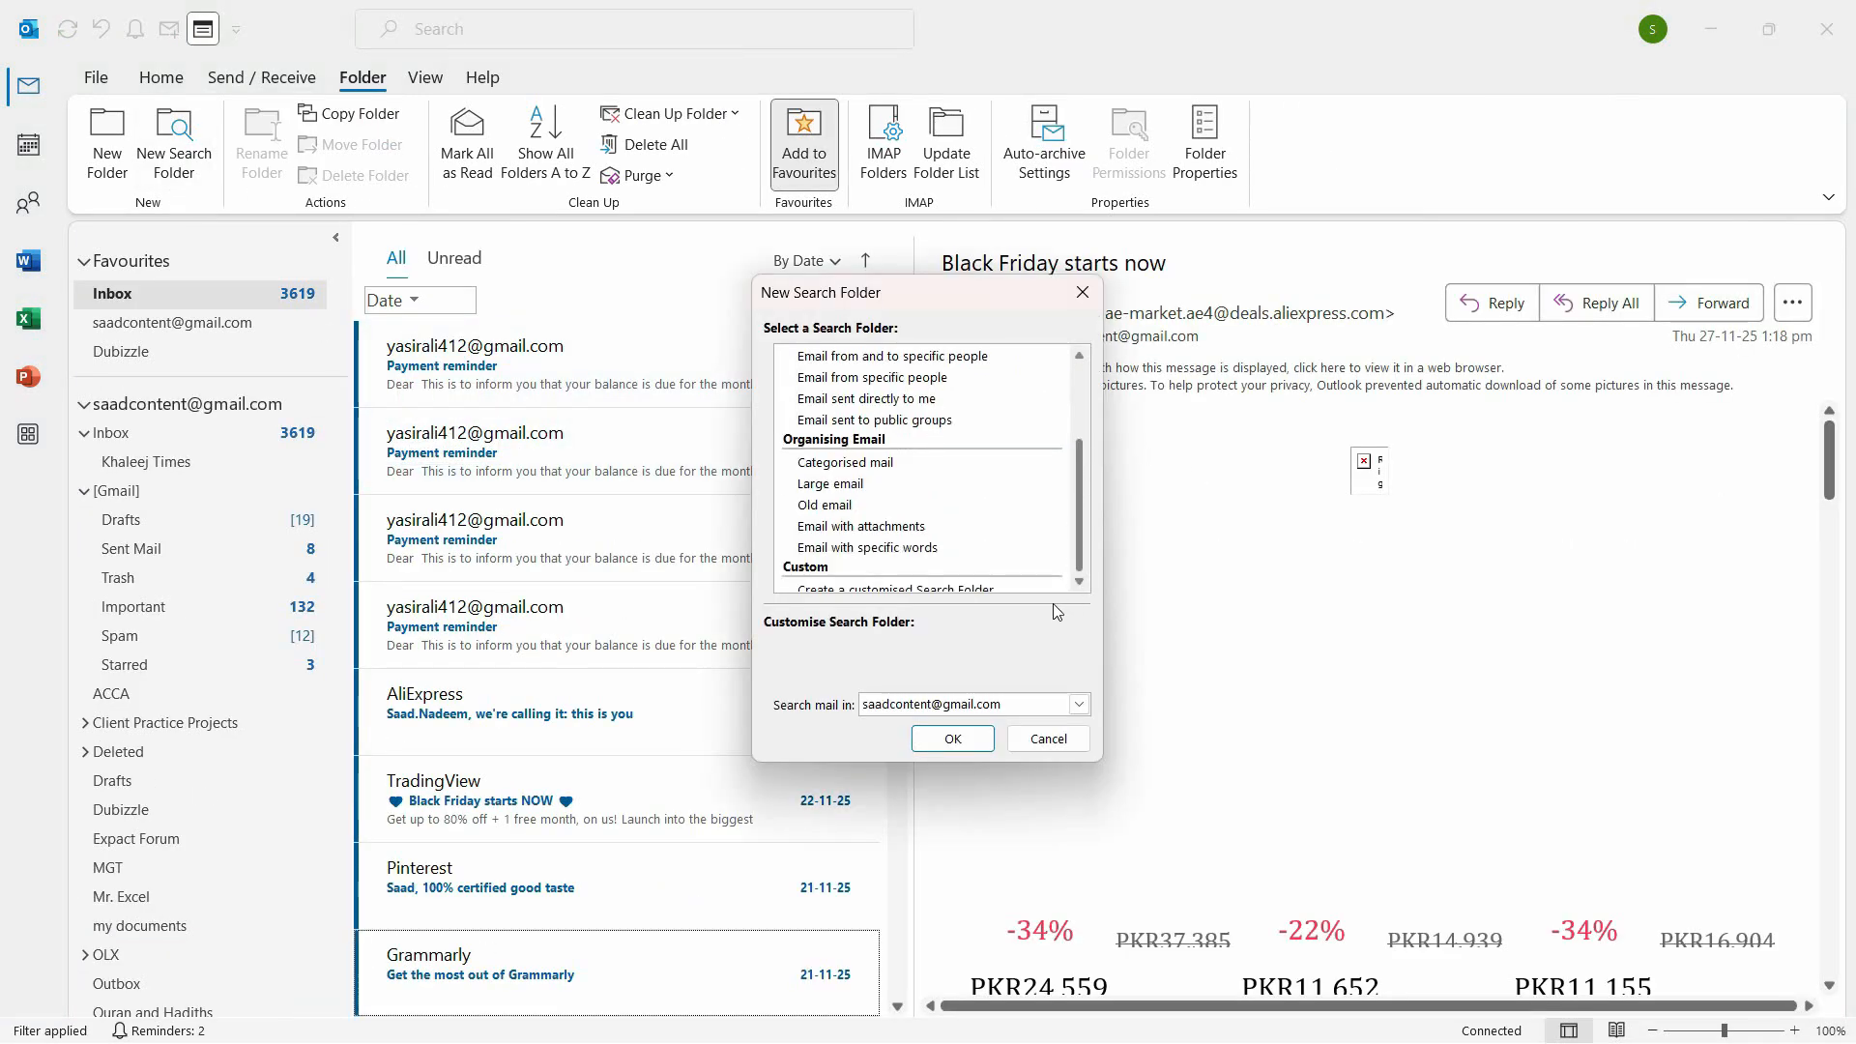
click(856, 548)
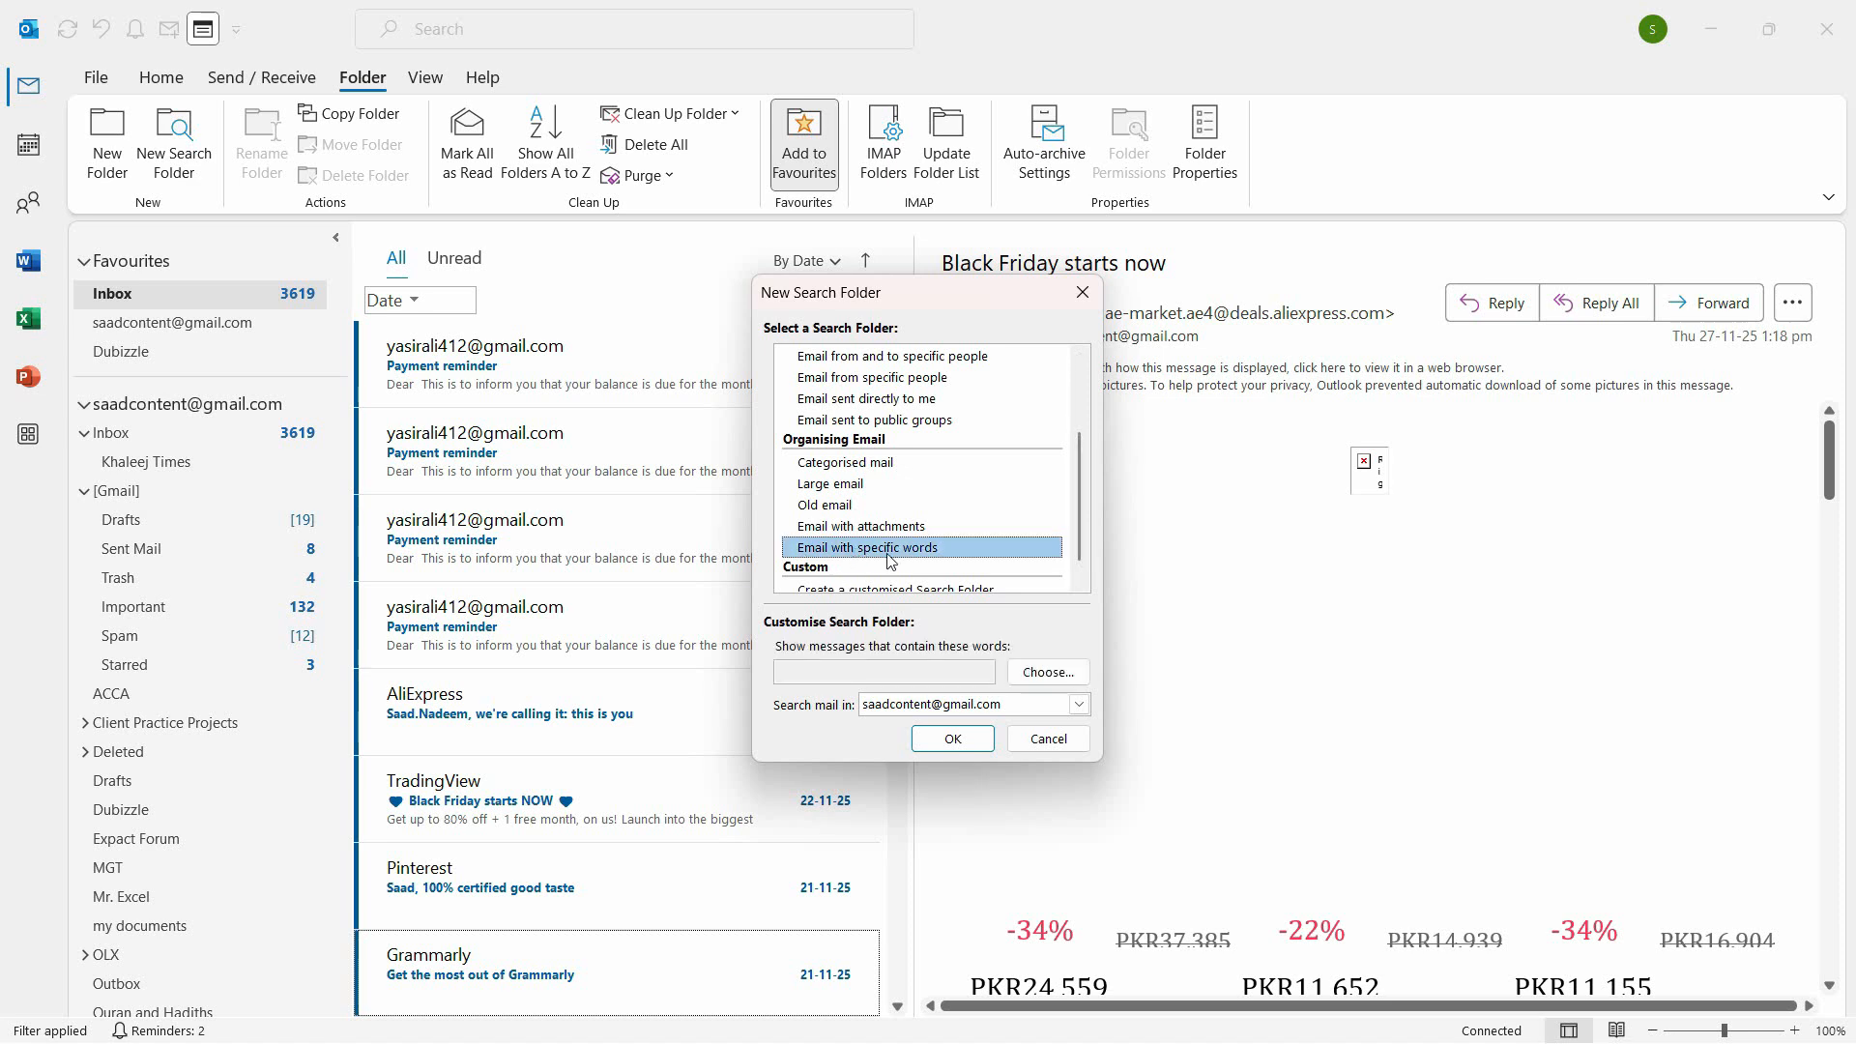
click(1048, 672)
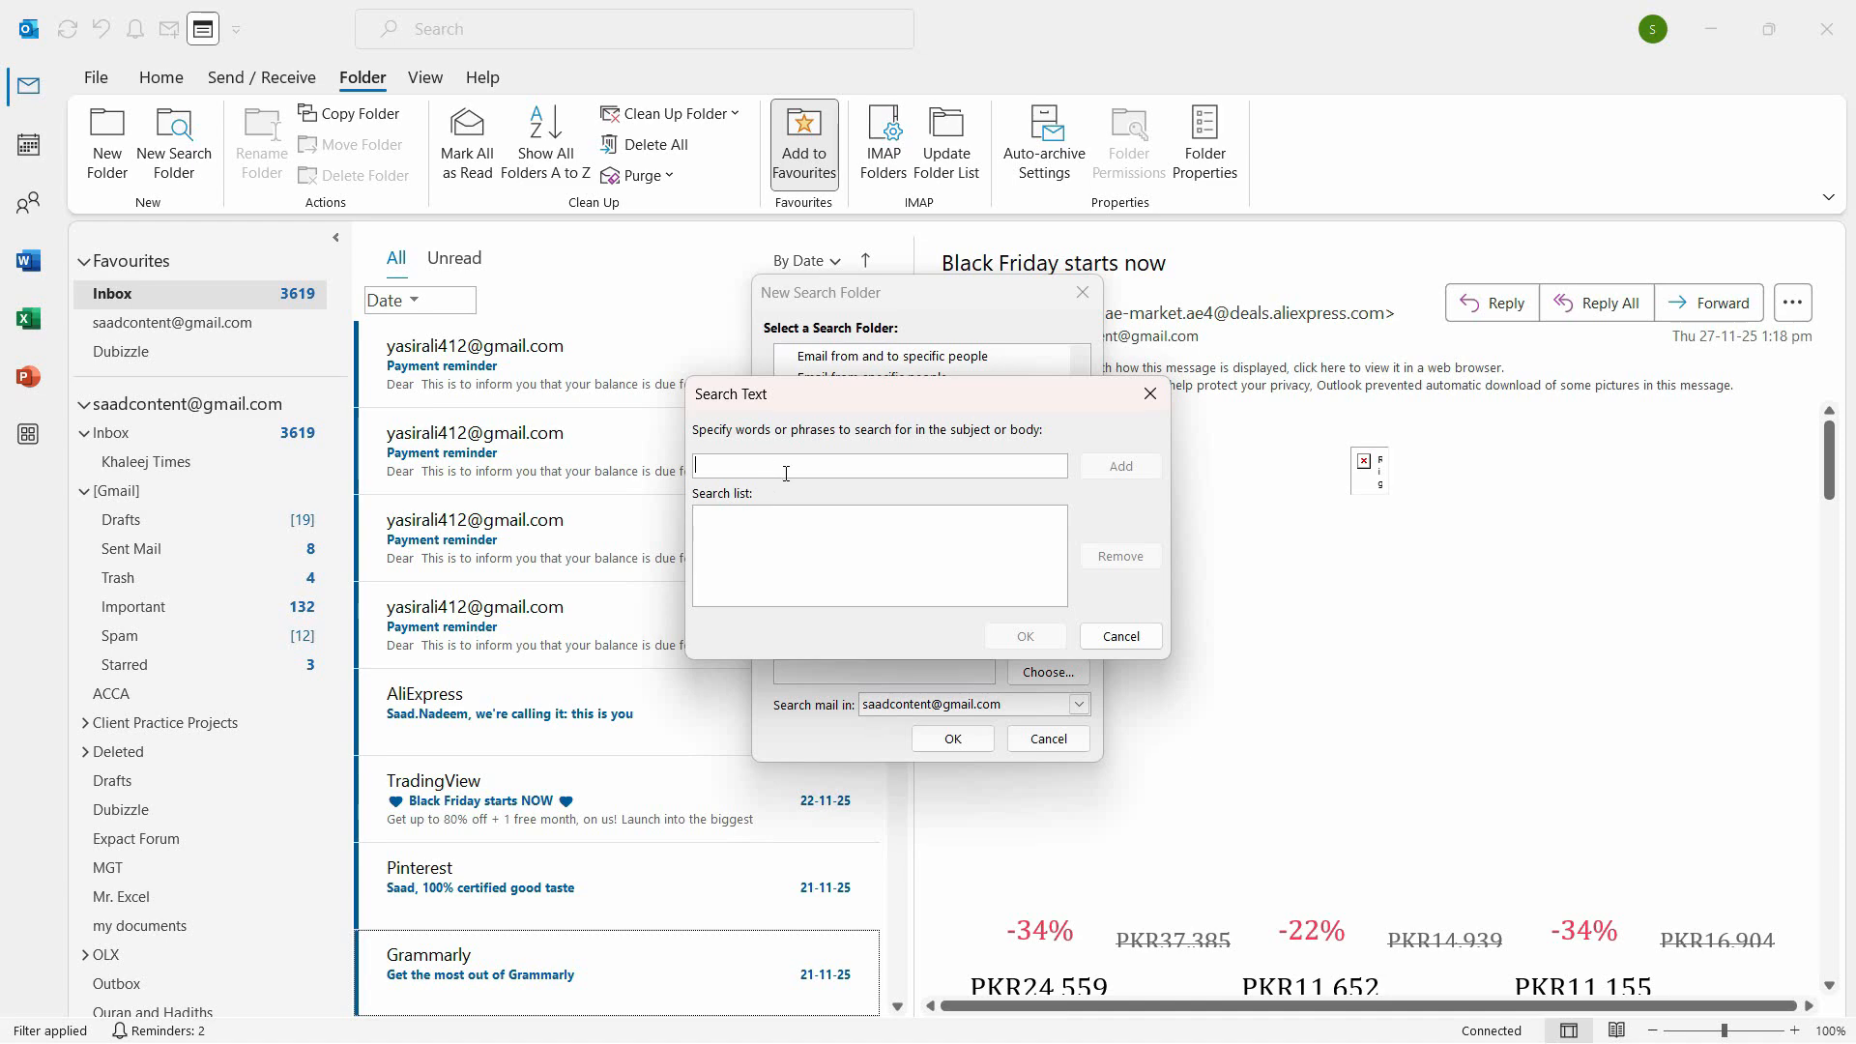
text(Discount)
click(1120, 466)
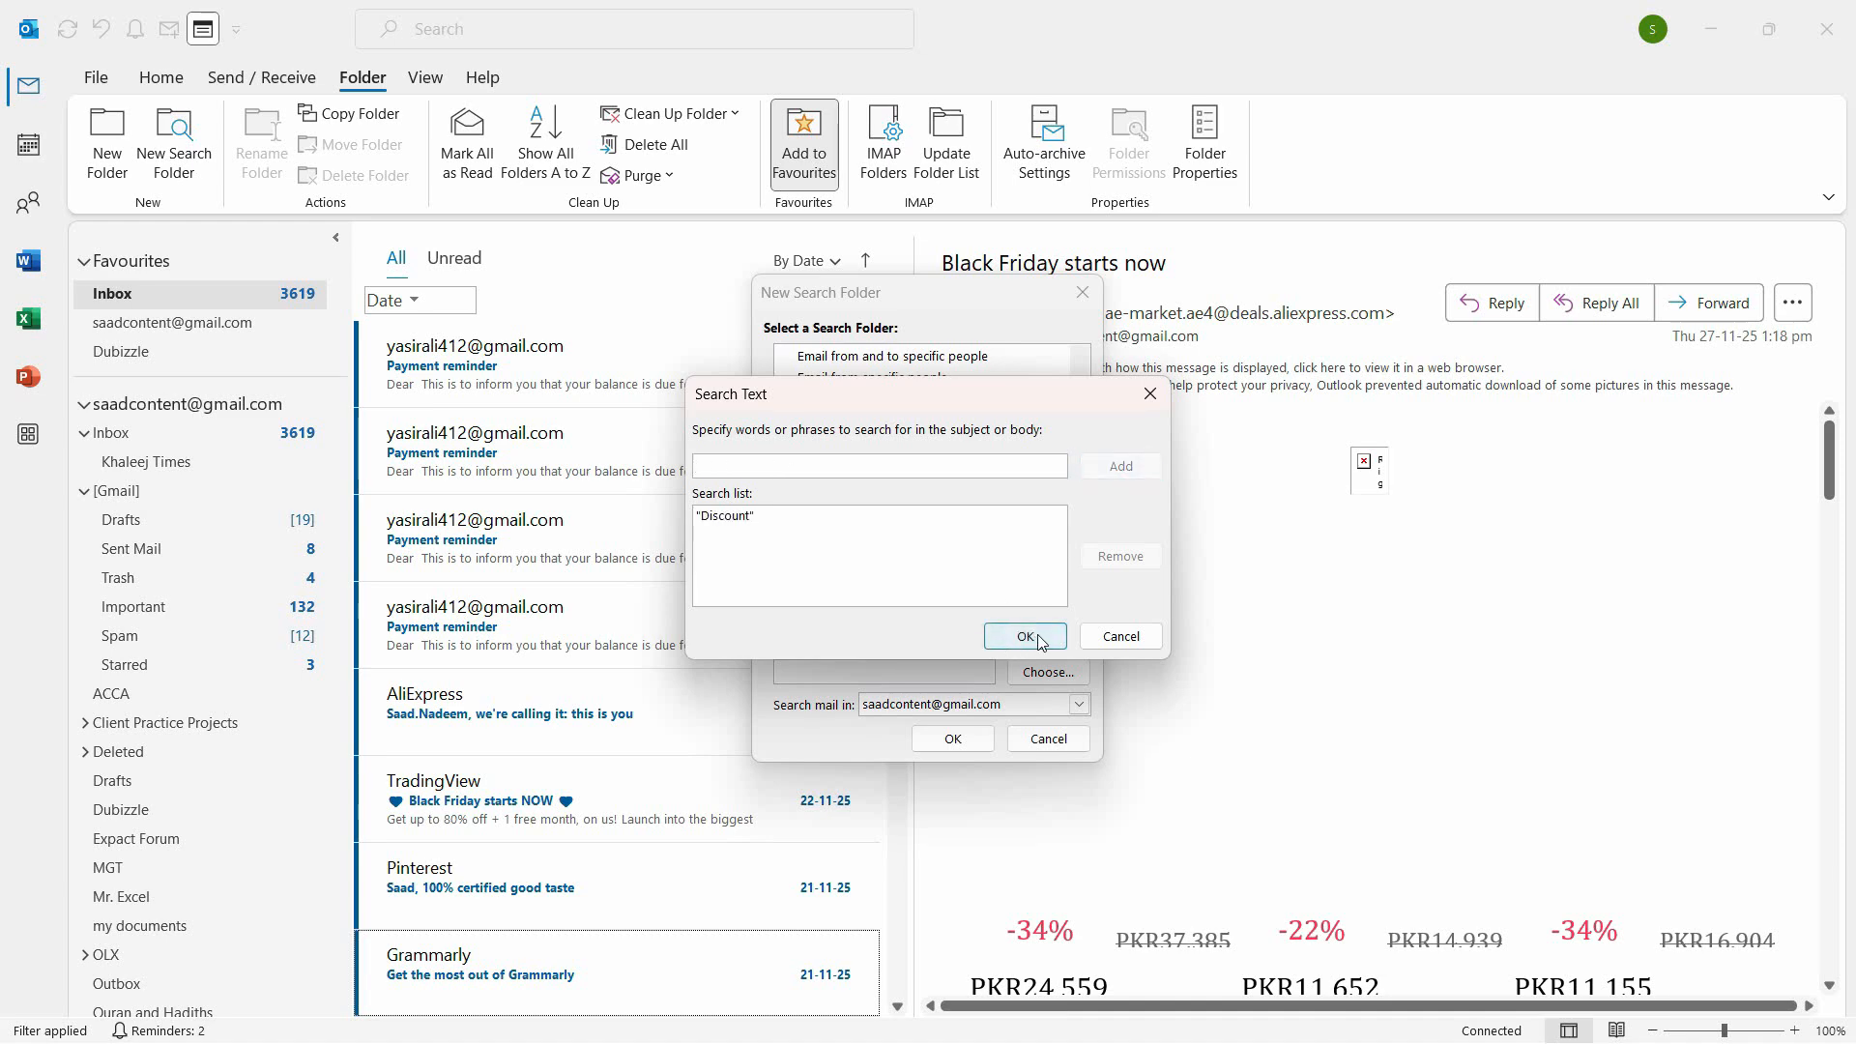
click(1025, 636)
click(971, 741)
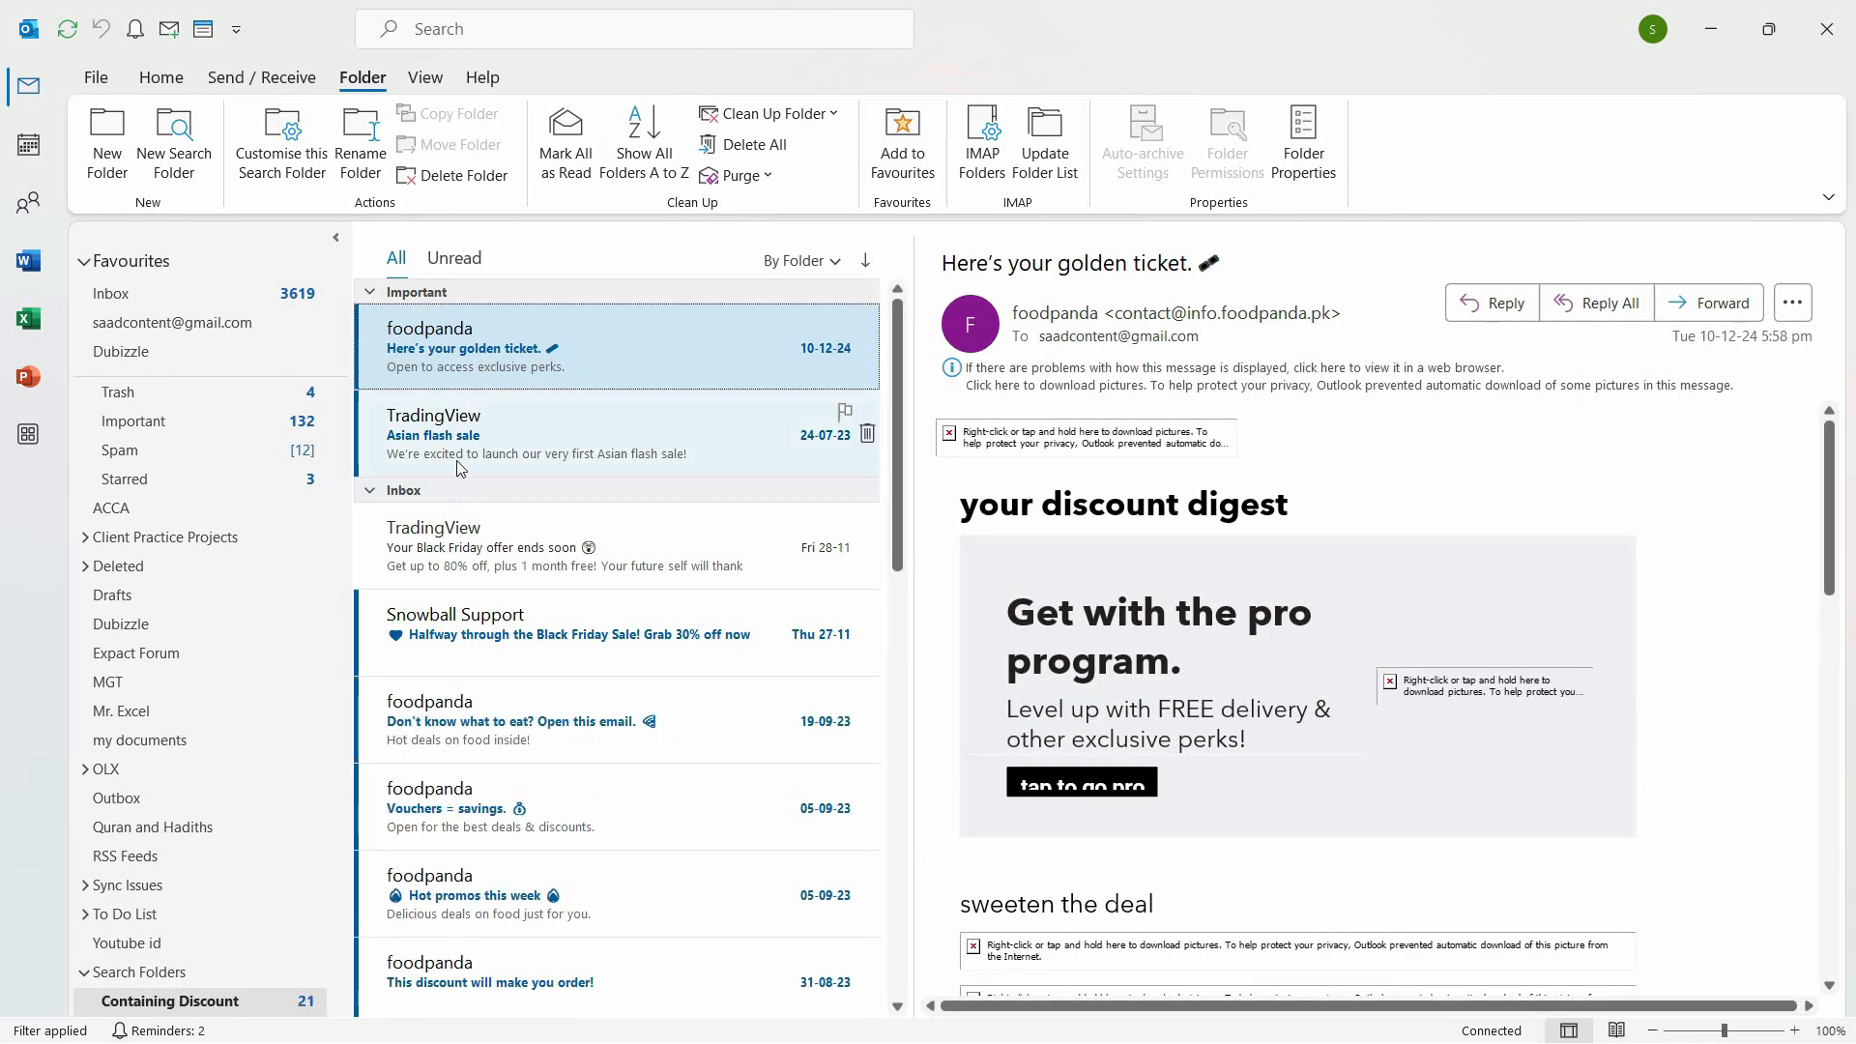
- Check several promotional messages in the Containing Discount search folder and return to the Inbox
click(431, 414)
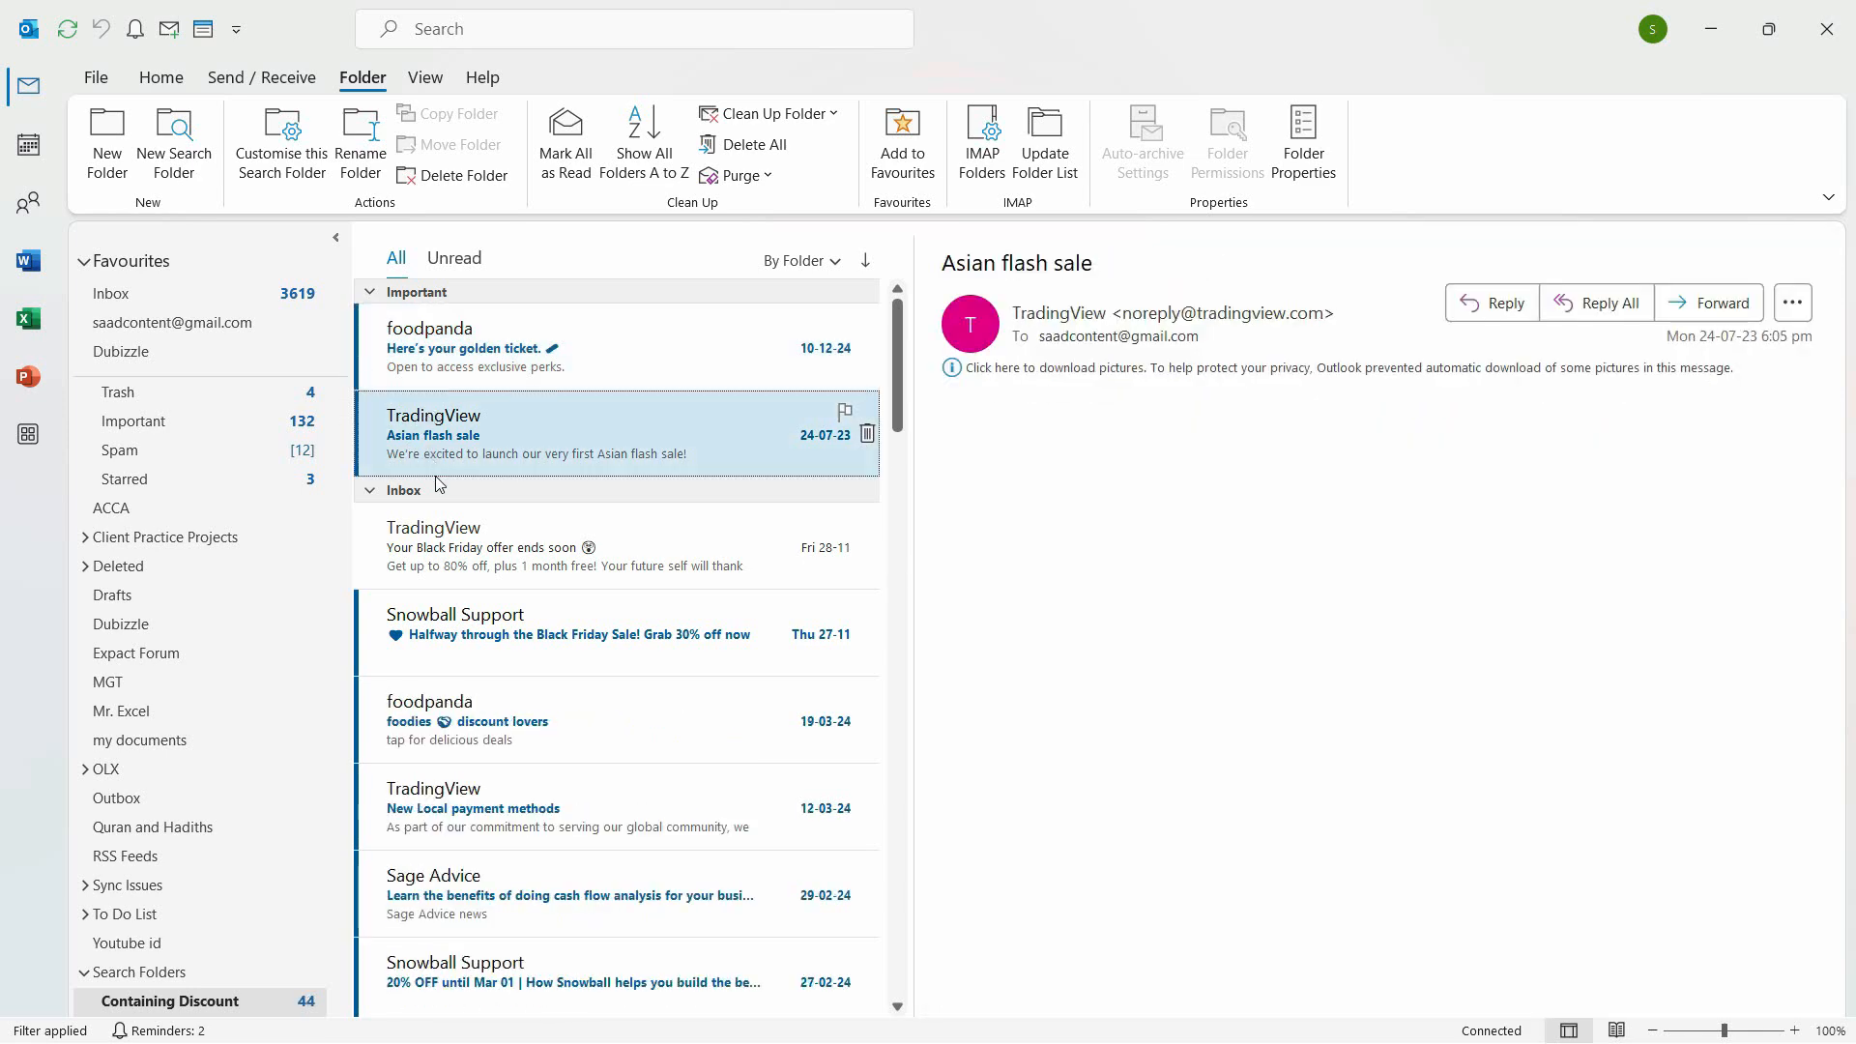
click(468, 671)
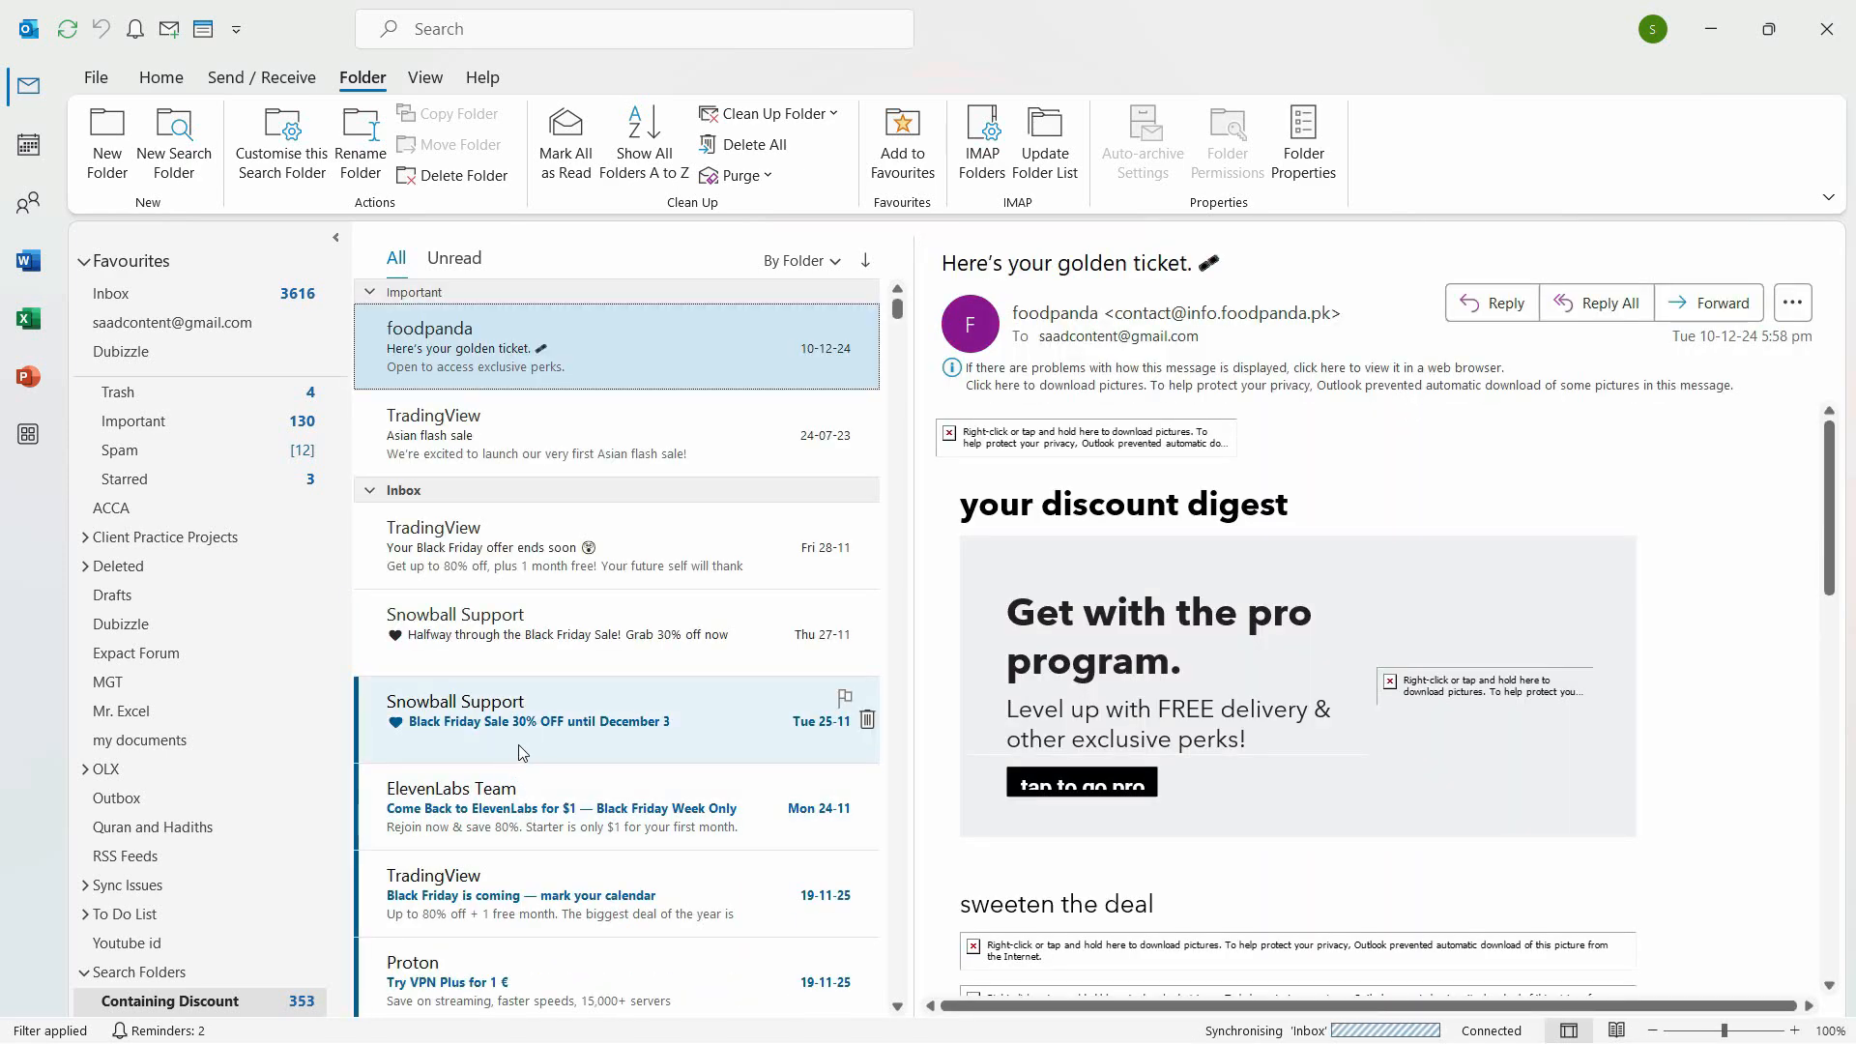
click(525, 749)
click(529, 824)
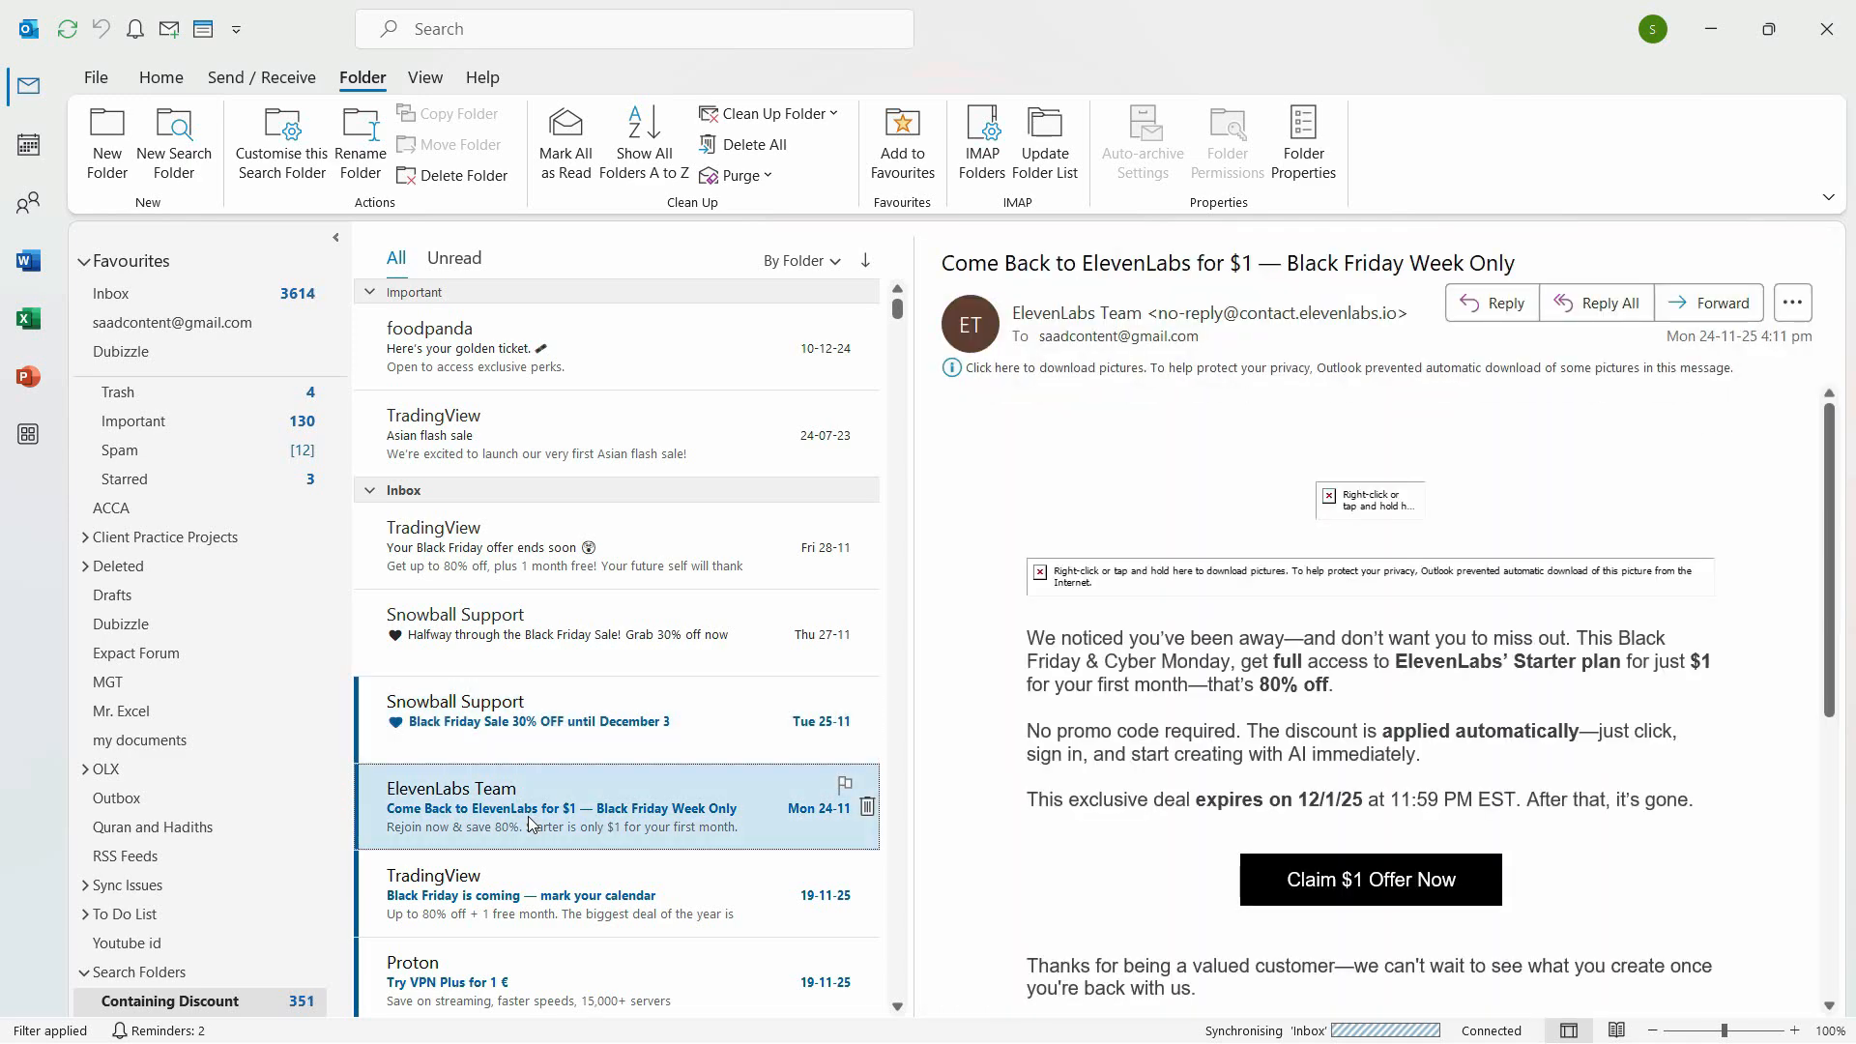
click(532, 729)
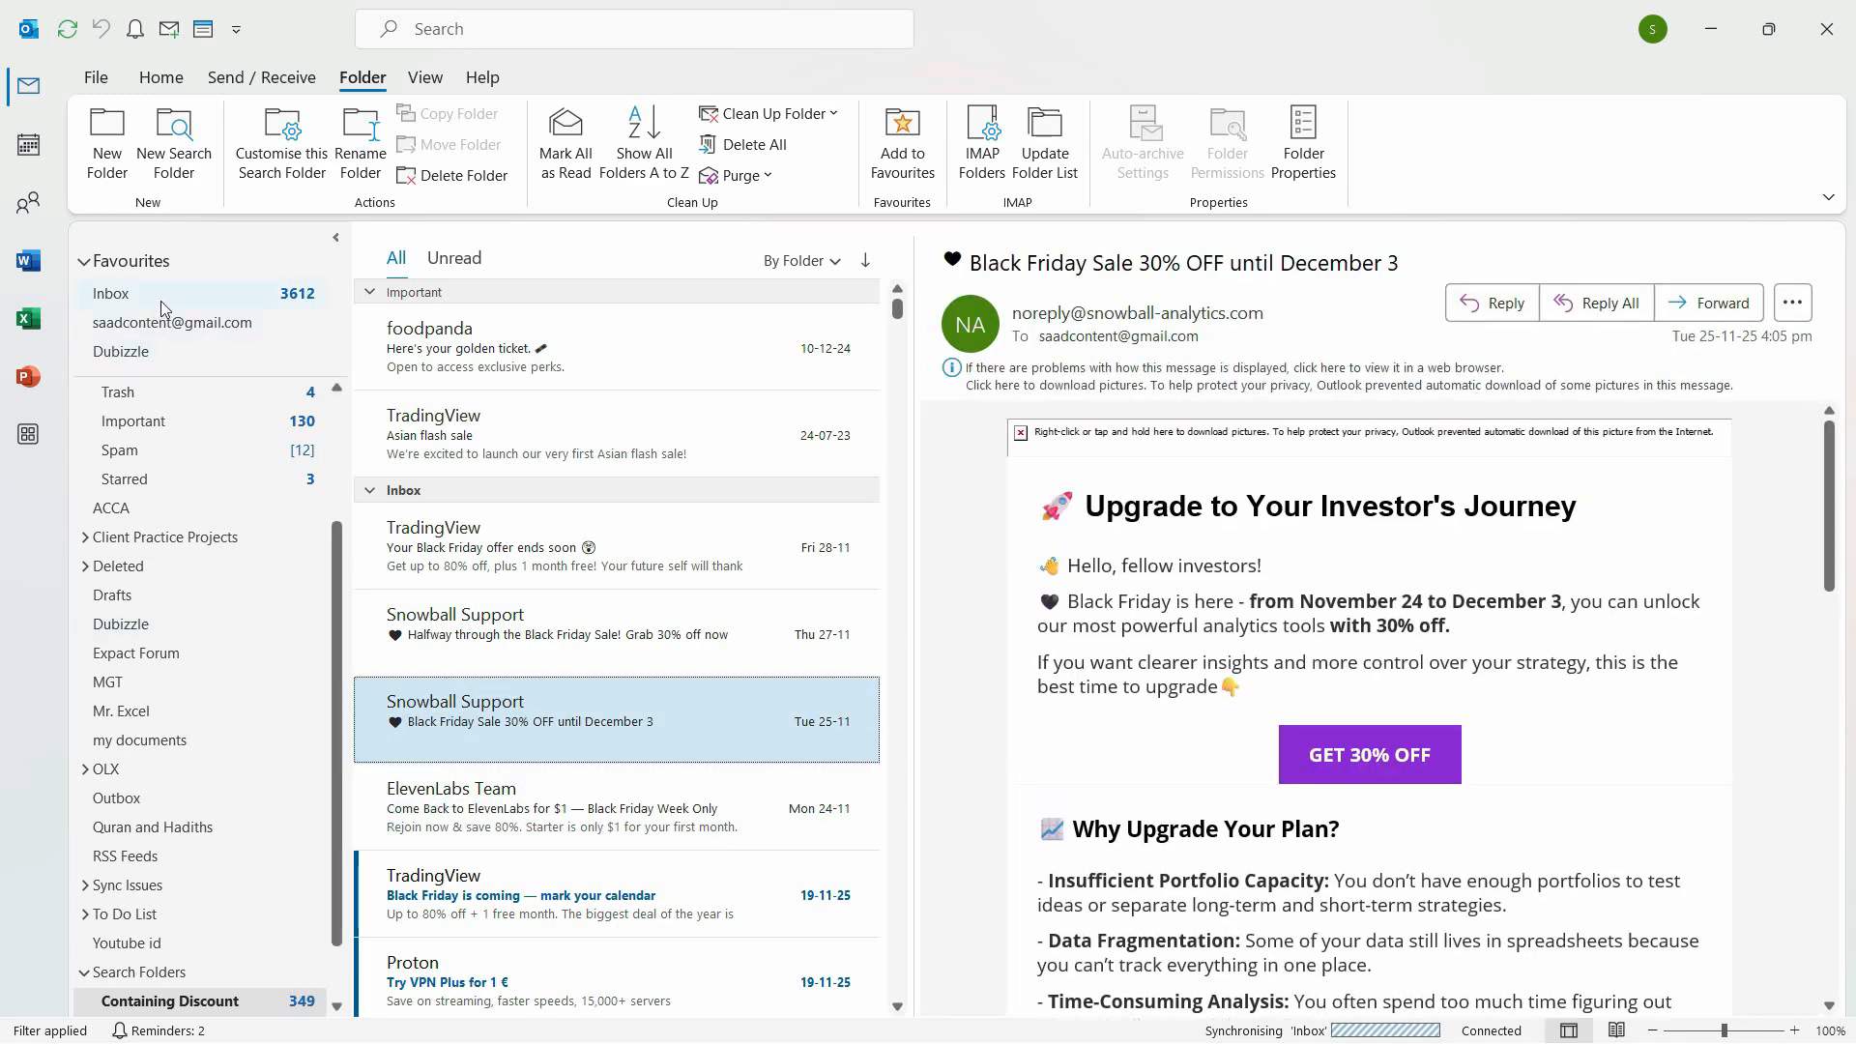
click(163, 302)
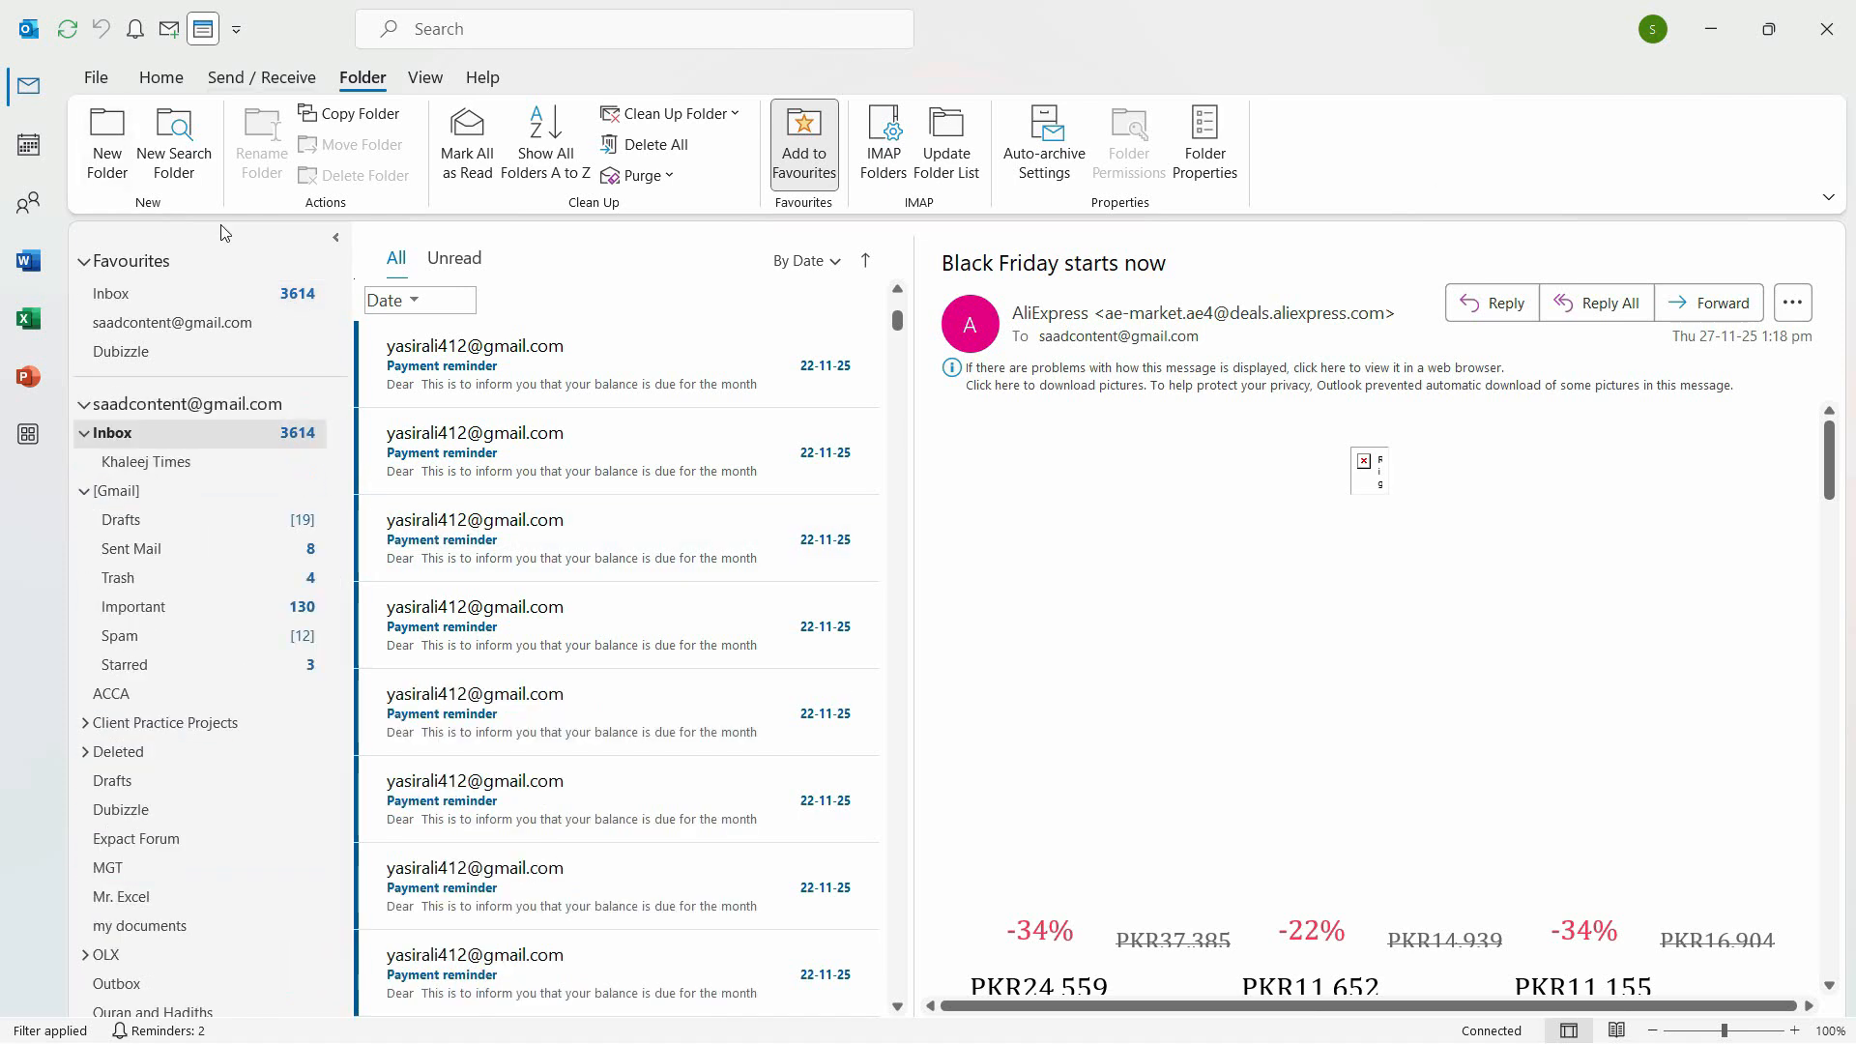
- Start a customised search folder for the mailbox and name it "Trading View"
click(174, 145)
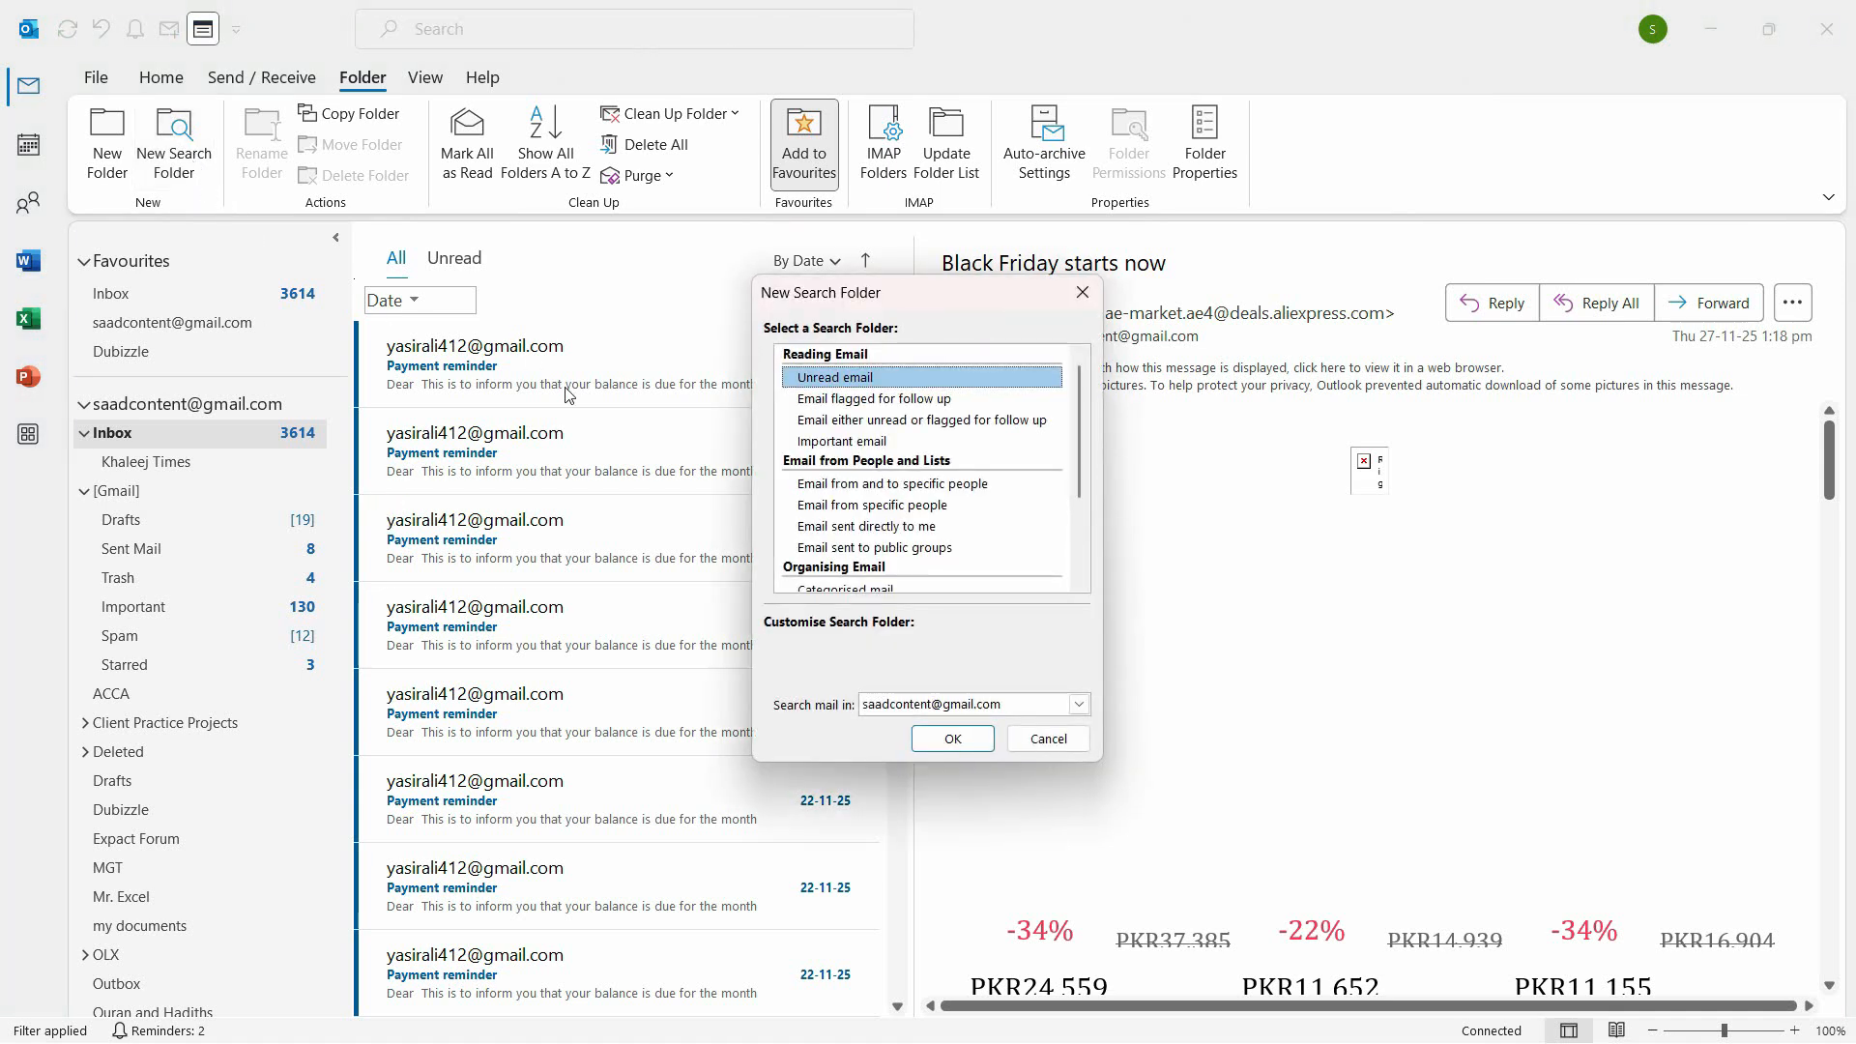
drag(1079, 425, 1080, 564)
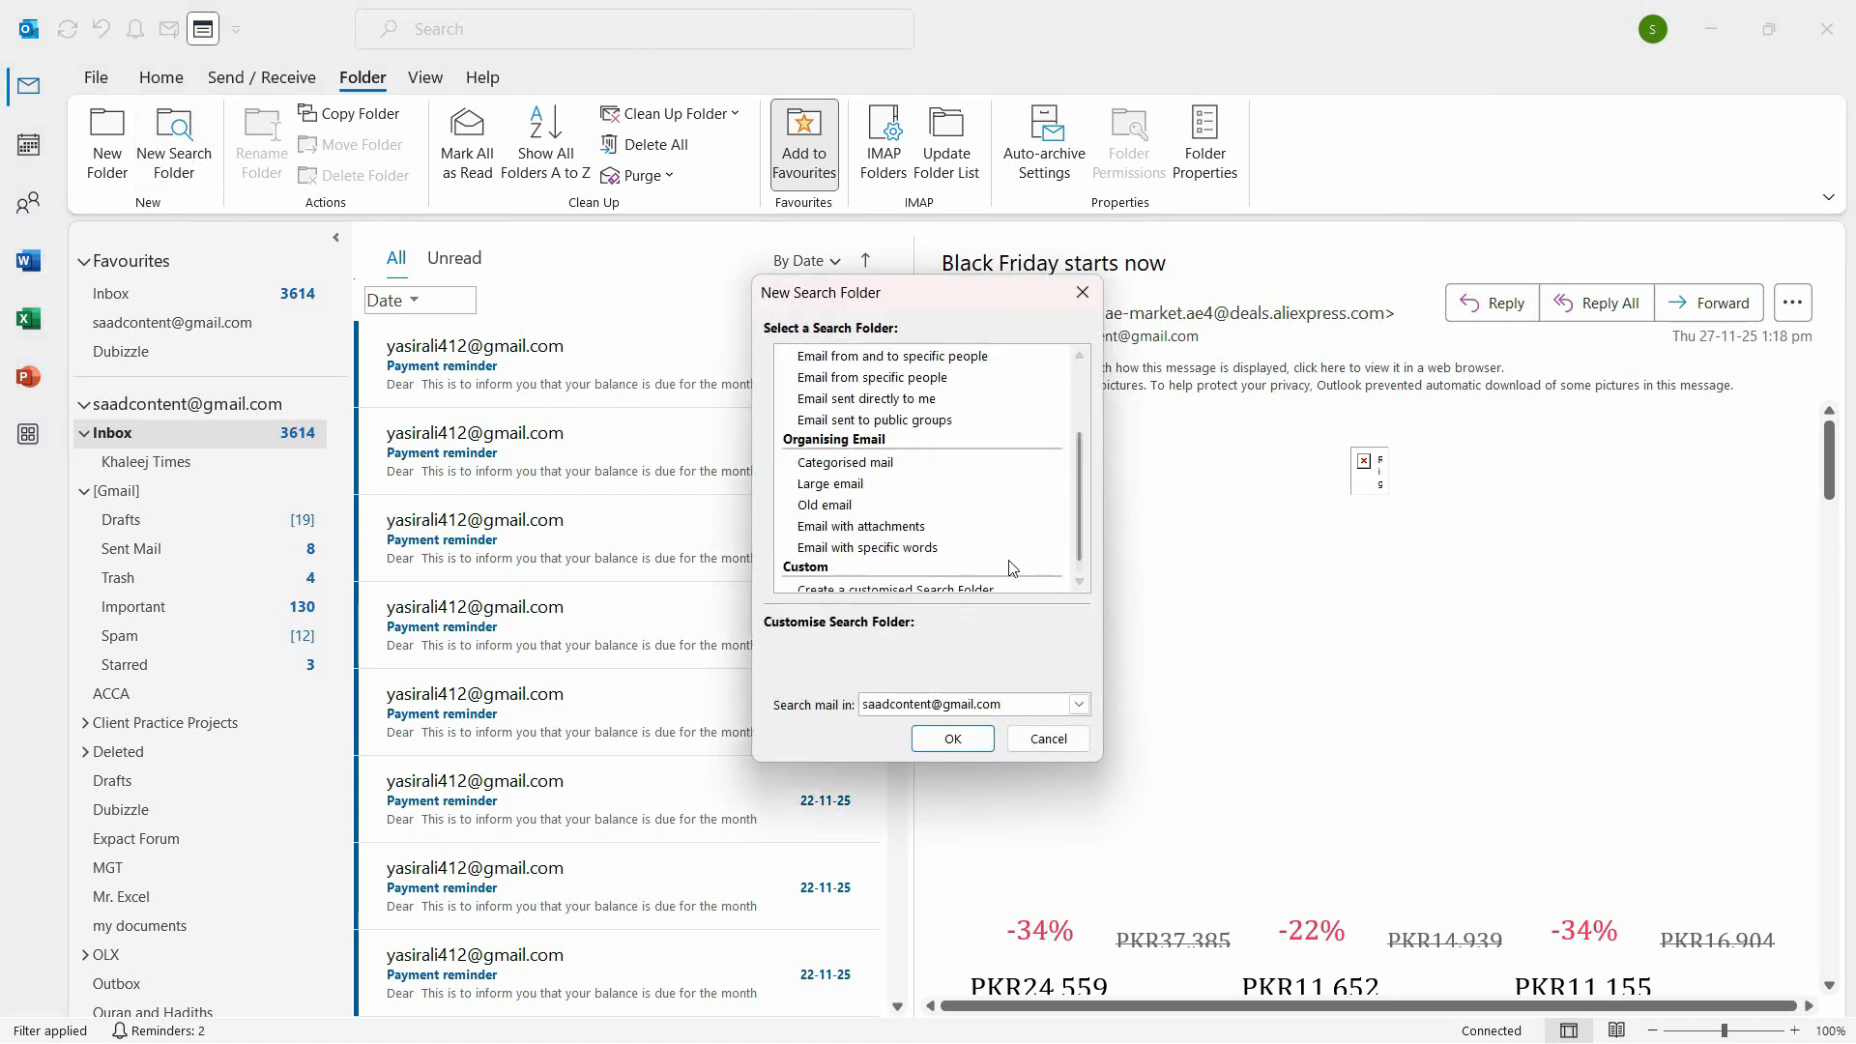
click(1078, 581)
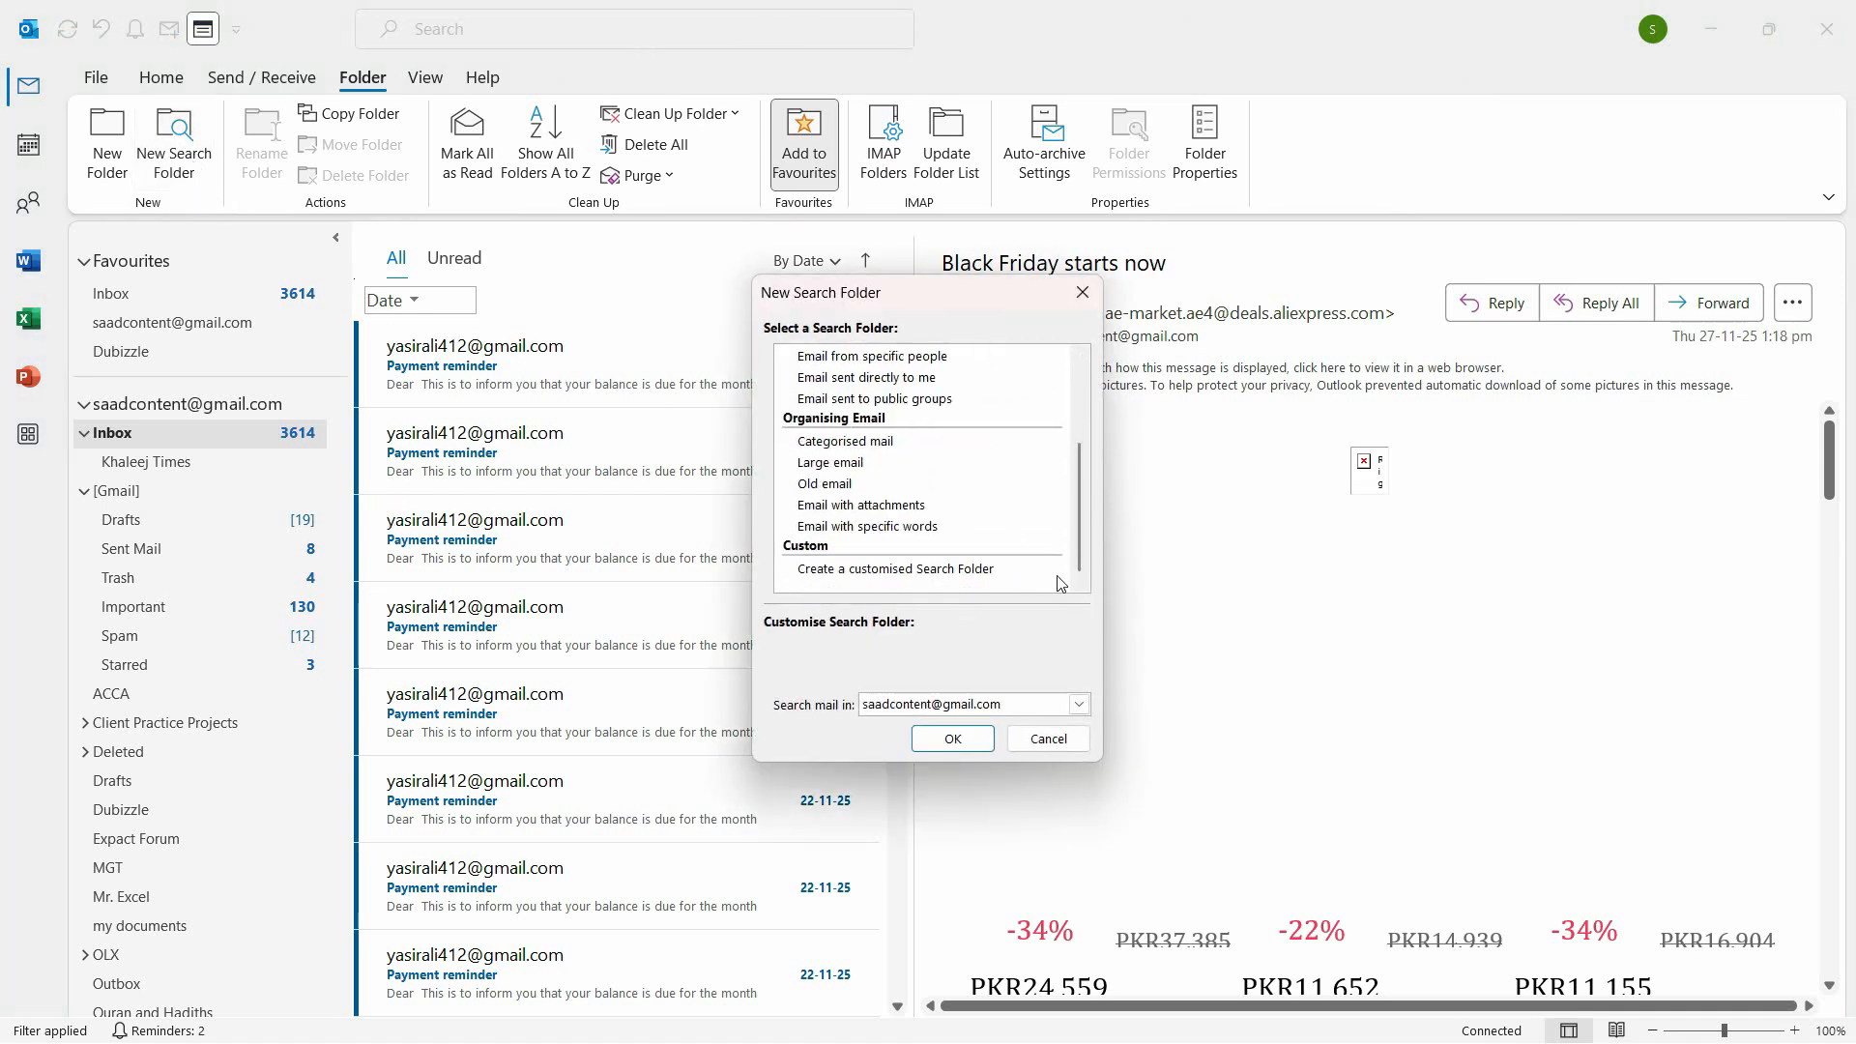
click(846, 570)
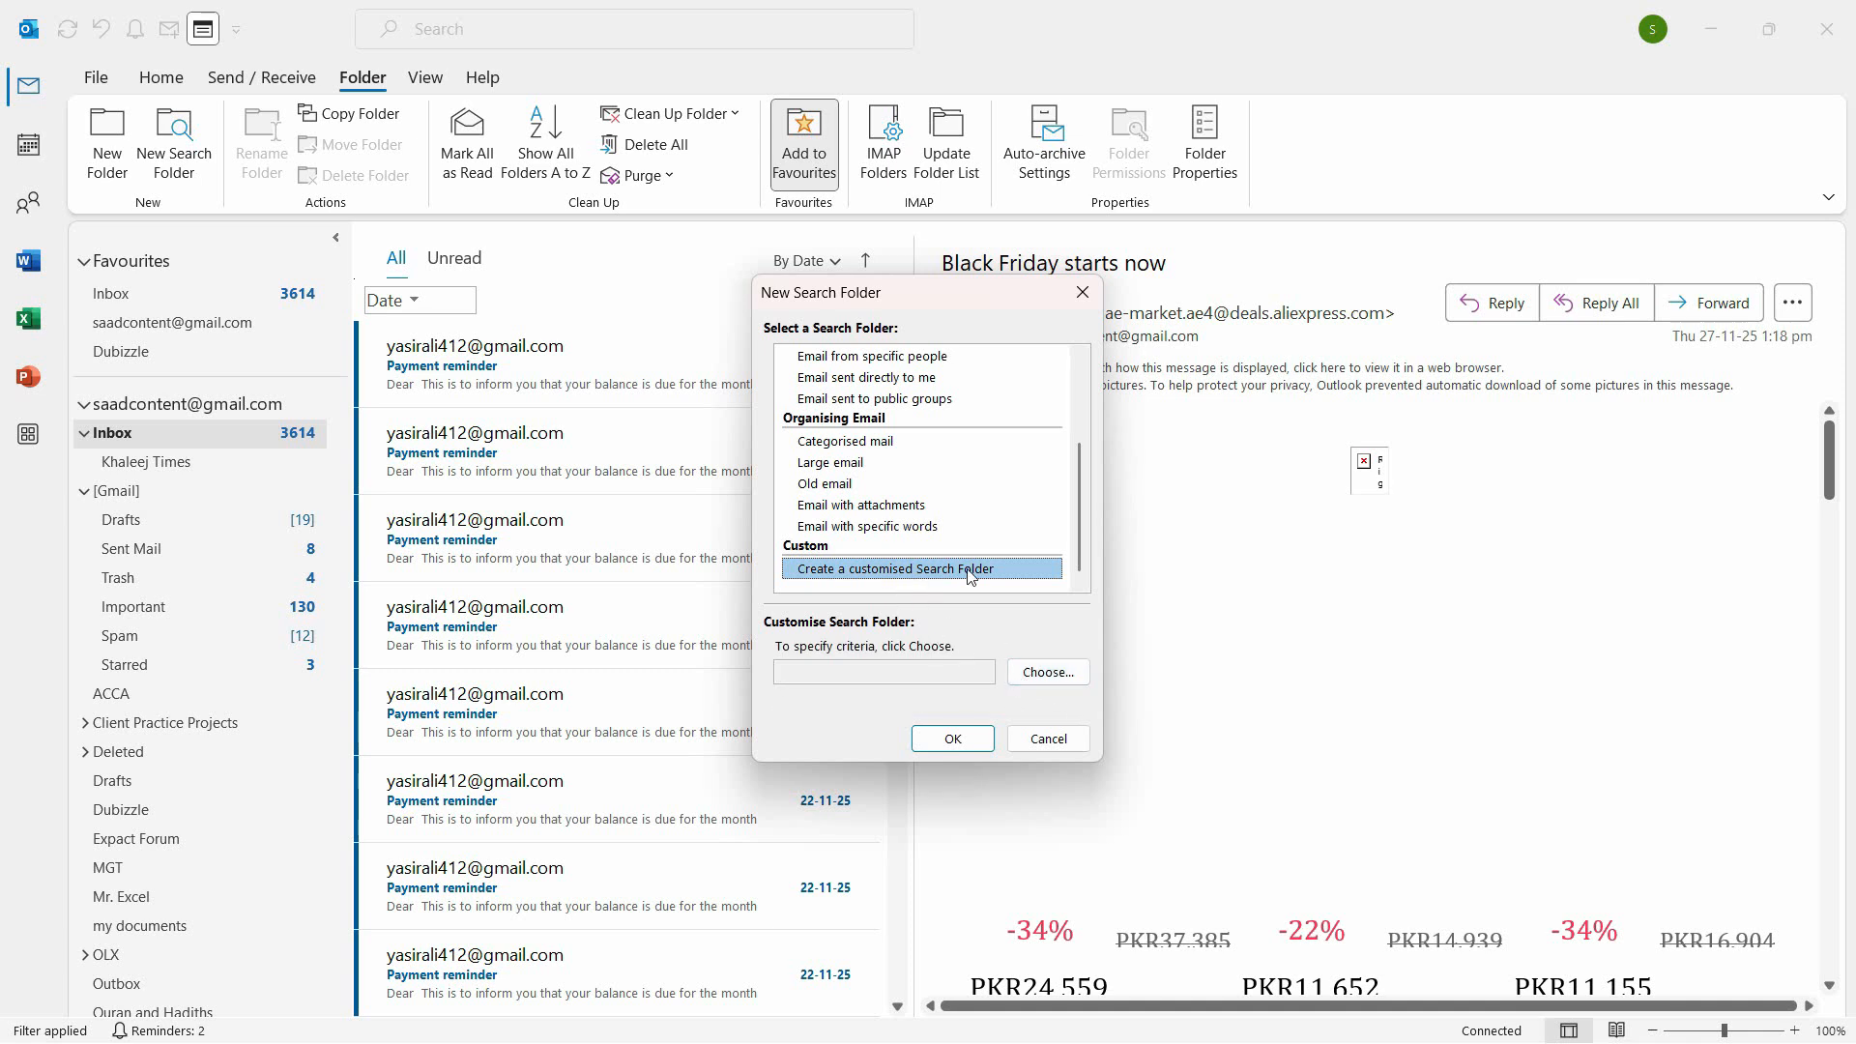
click(1049, 672)
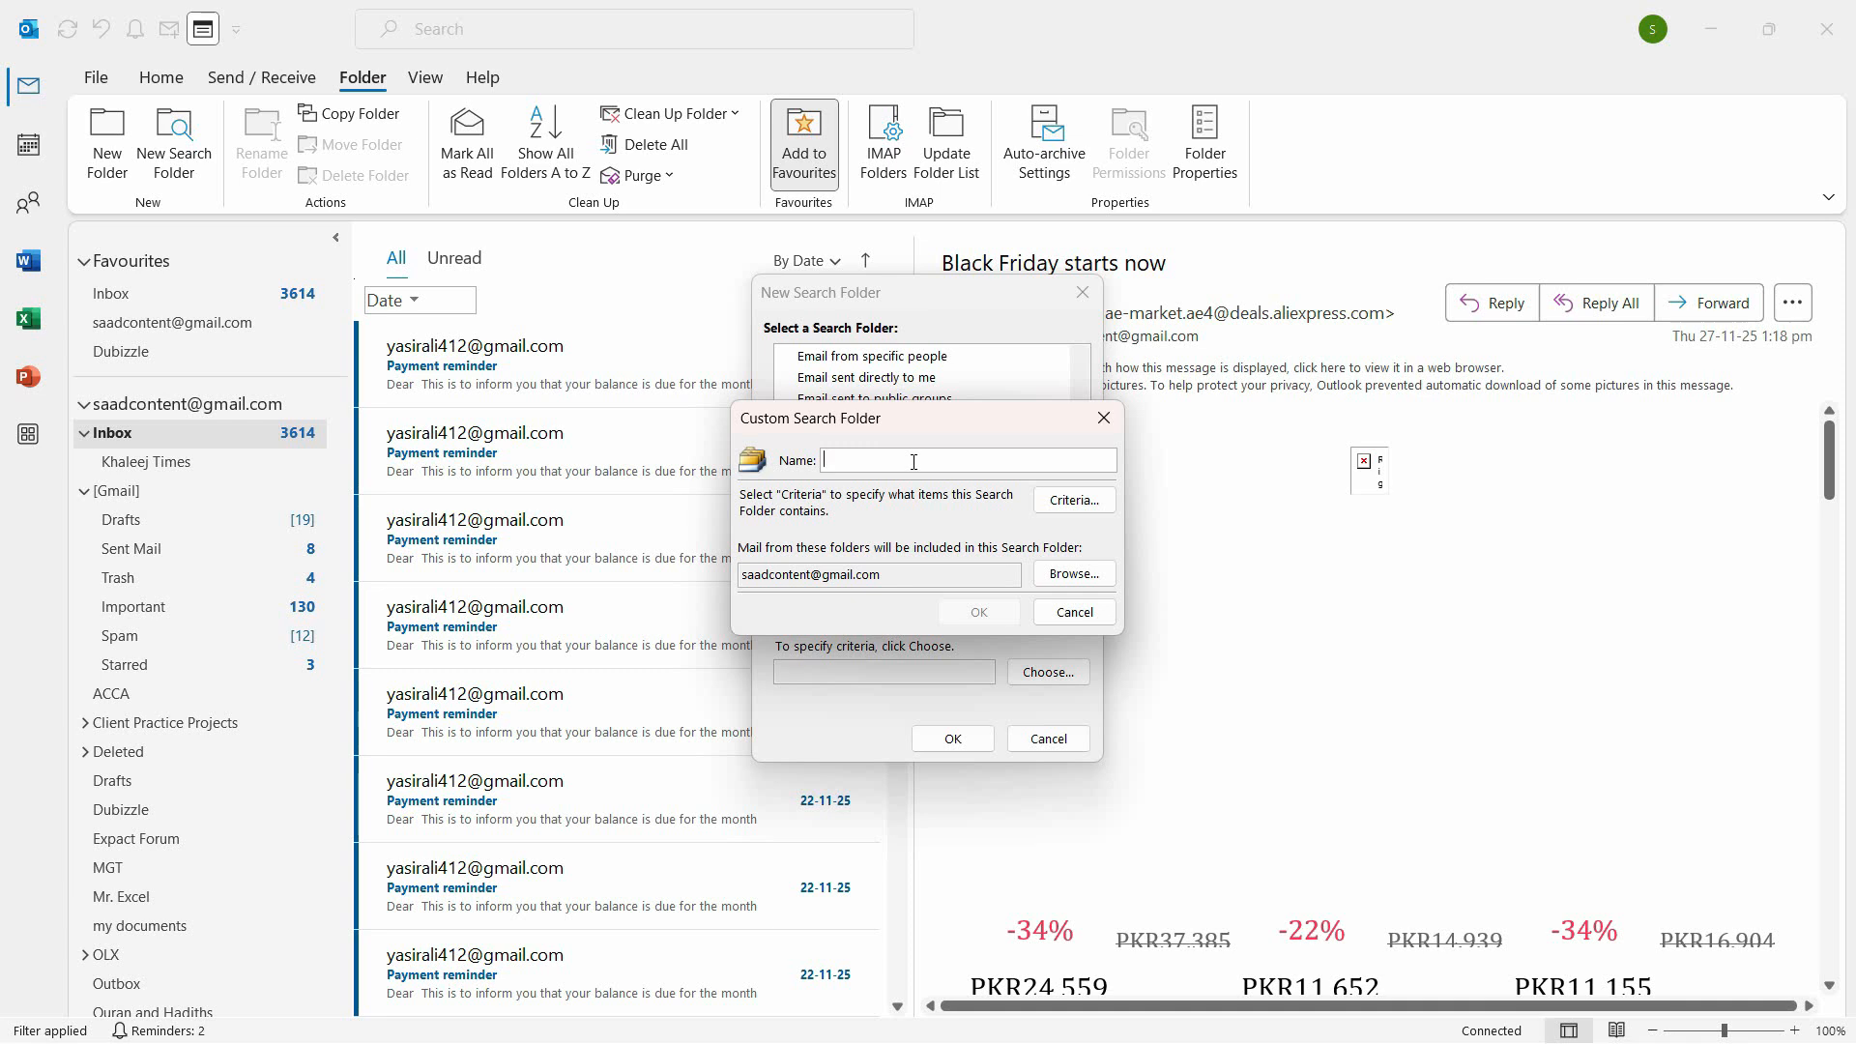
text(Trading View)
- Set the folder's criteria to search for the words "Trading View" in the subject field only
click(1081, 510)
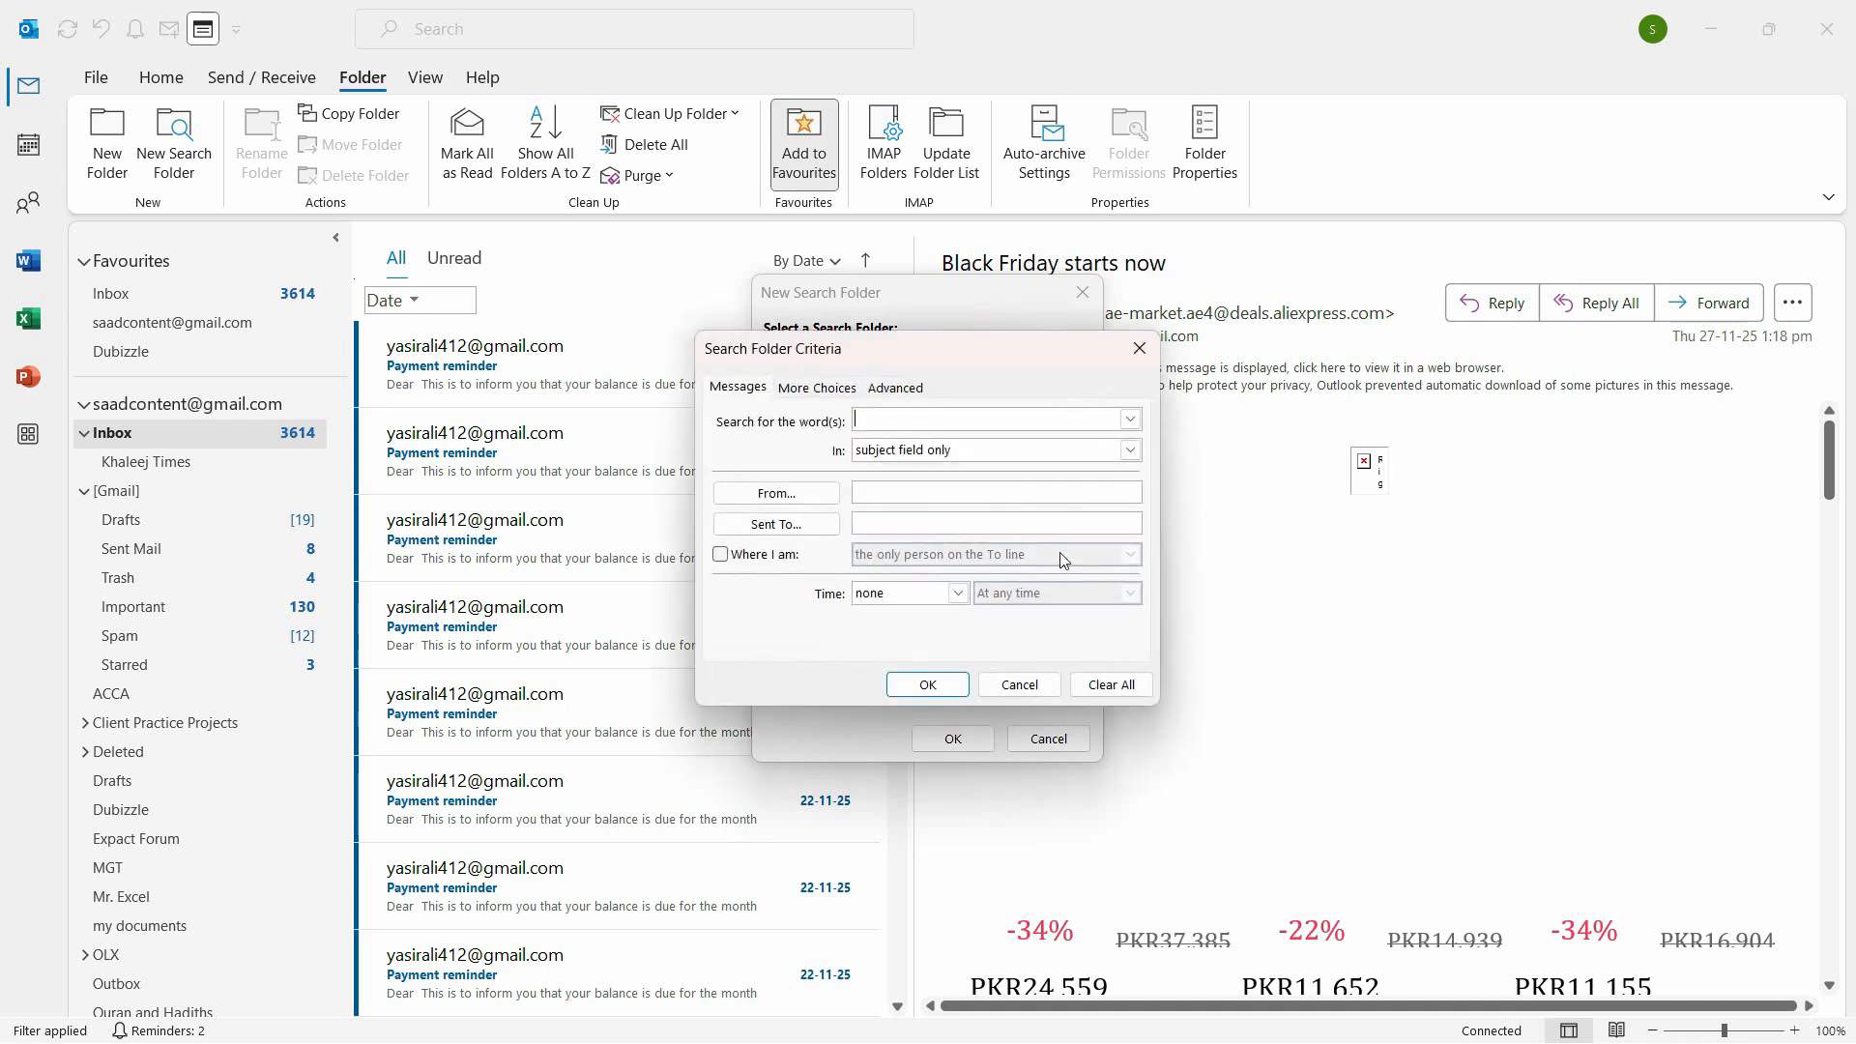
click(895, 420)
click(865, 493)
- Review the additional and advanced criteria options, including the available field categories, and return to the message criteria
click(819, 387)
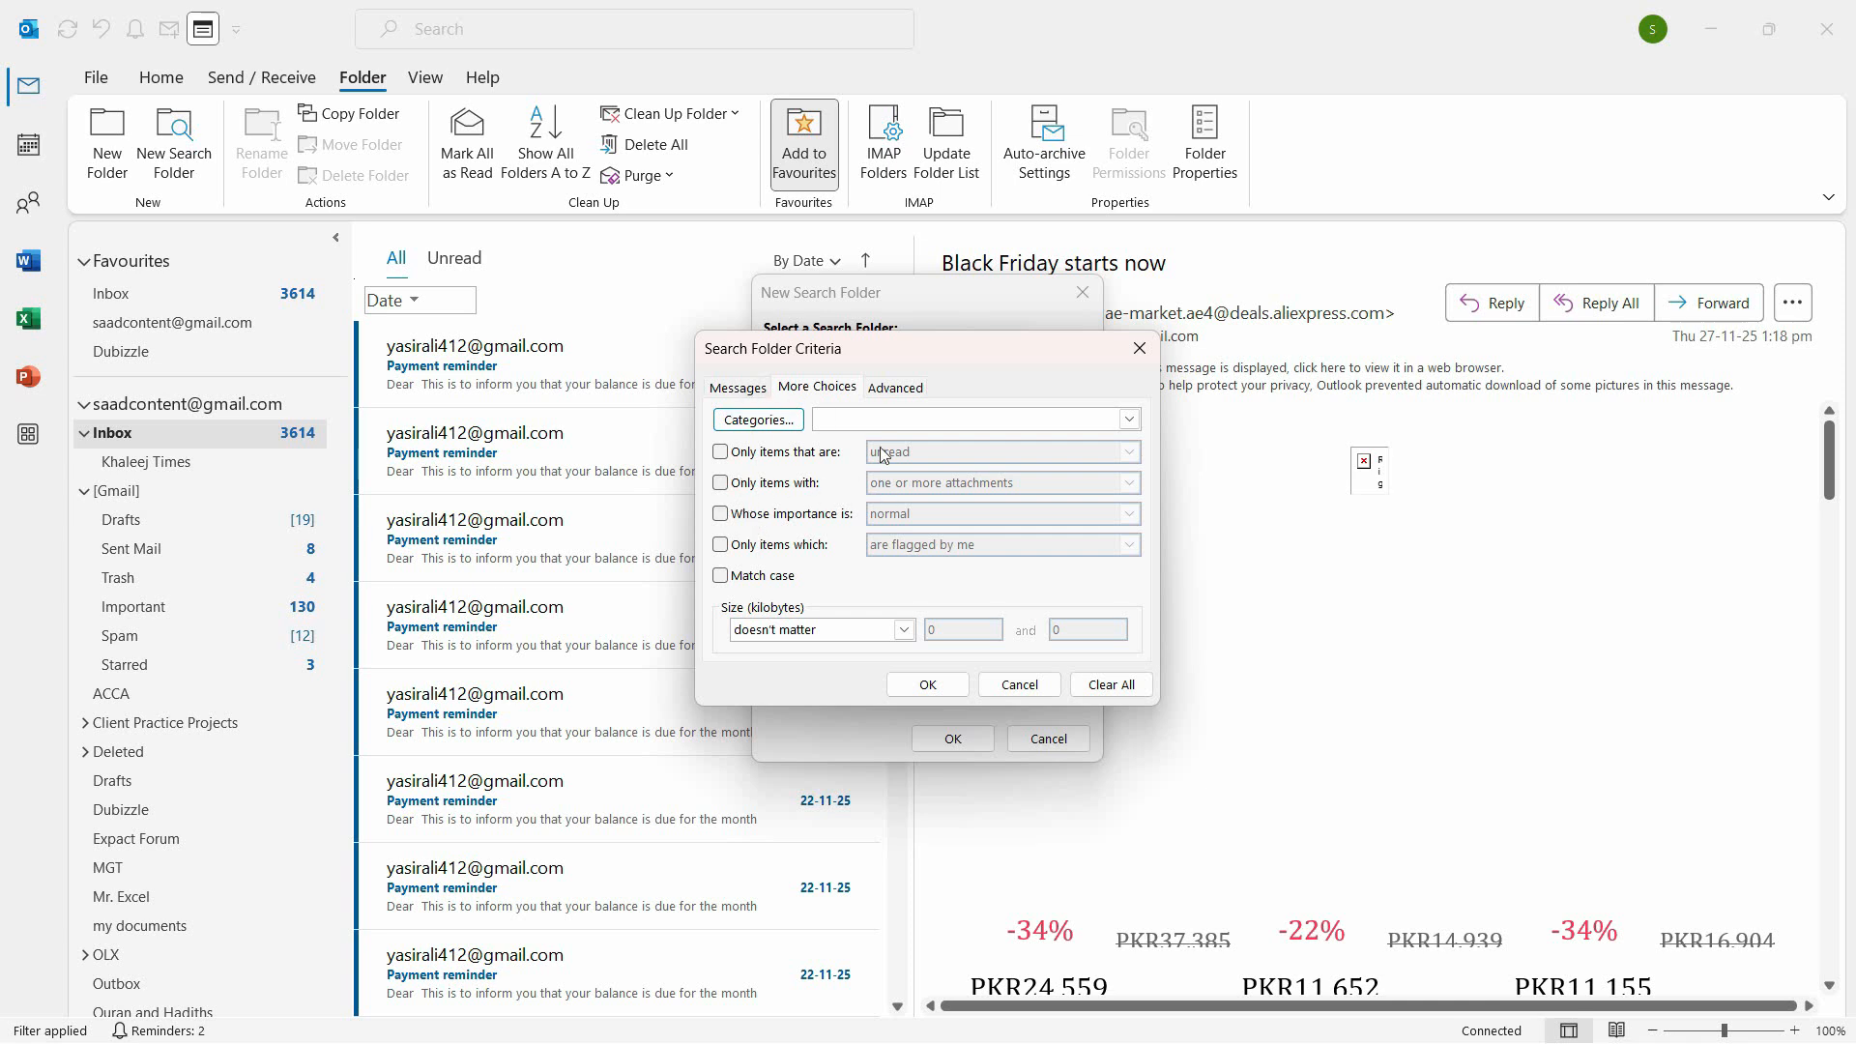
click(890, 390)
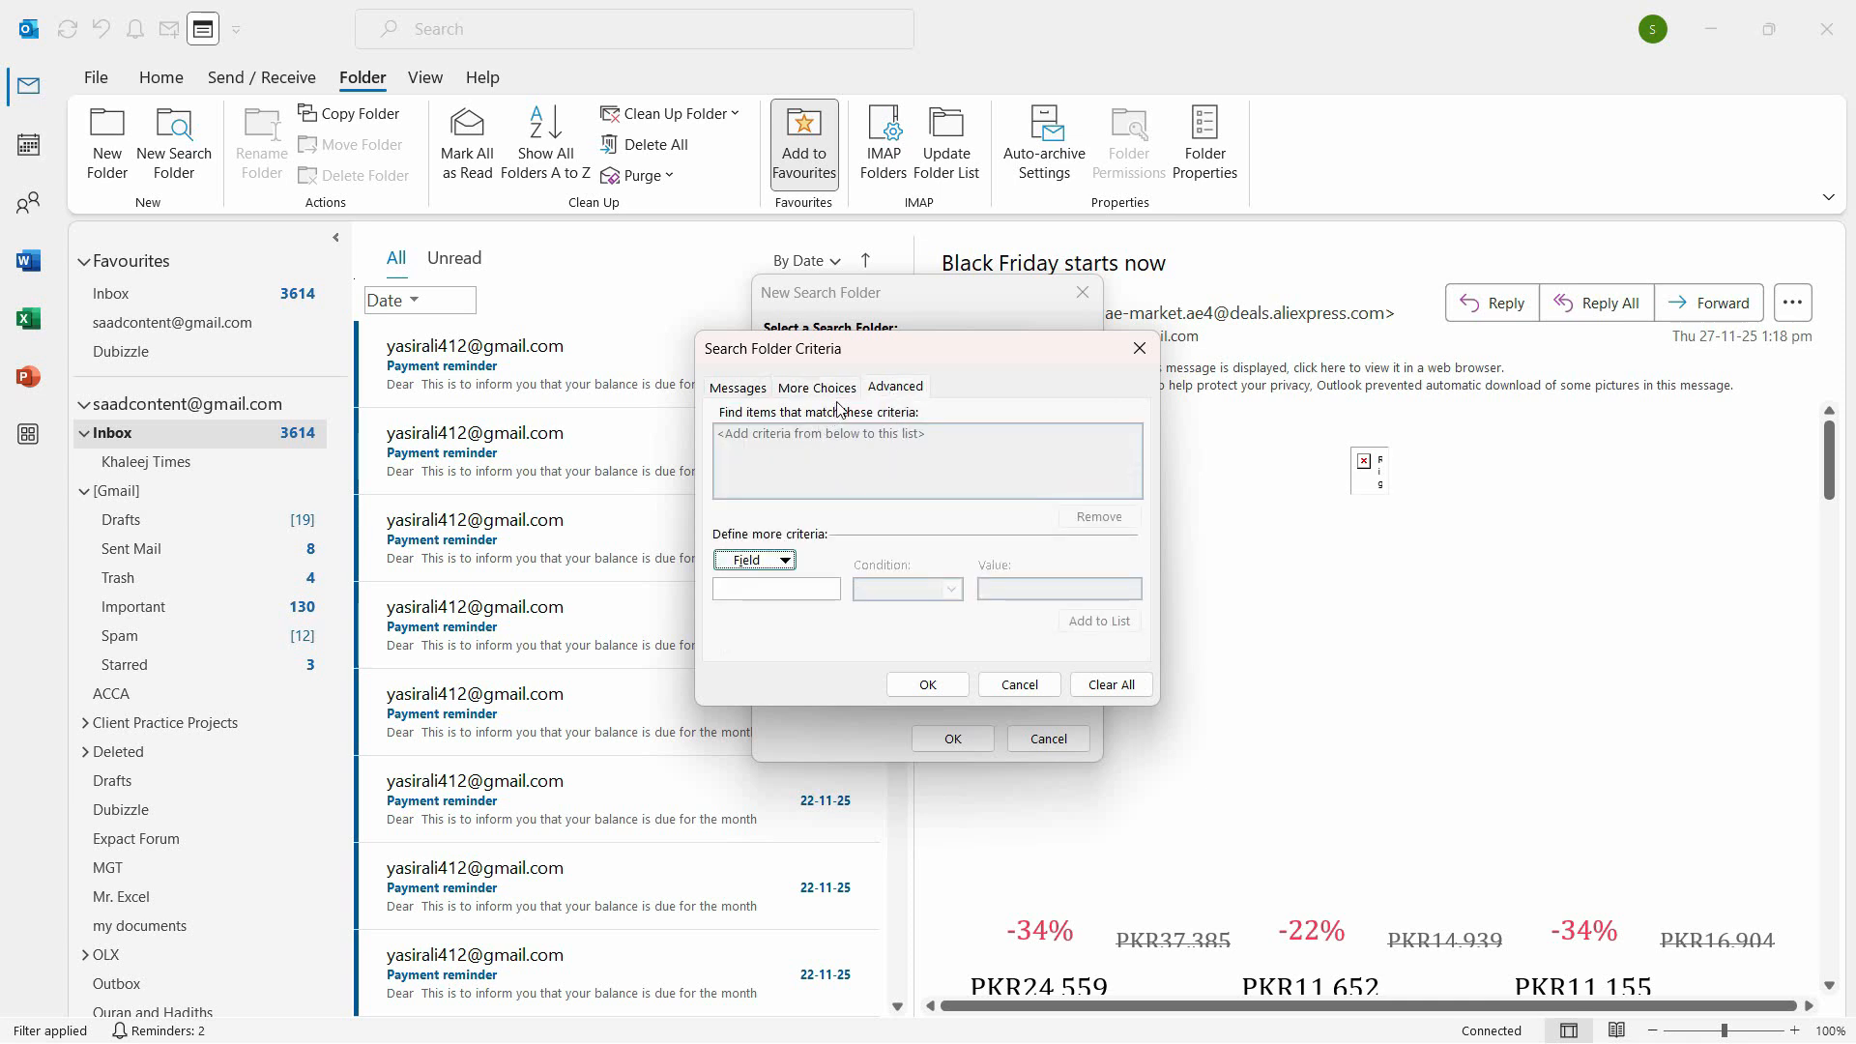
click(770, 561)
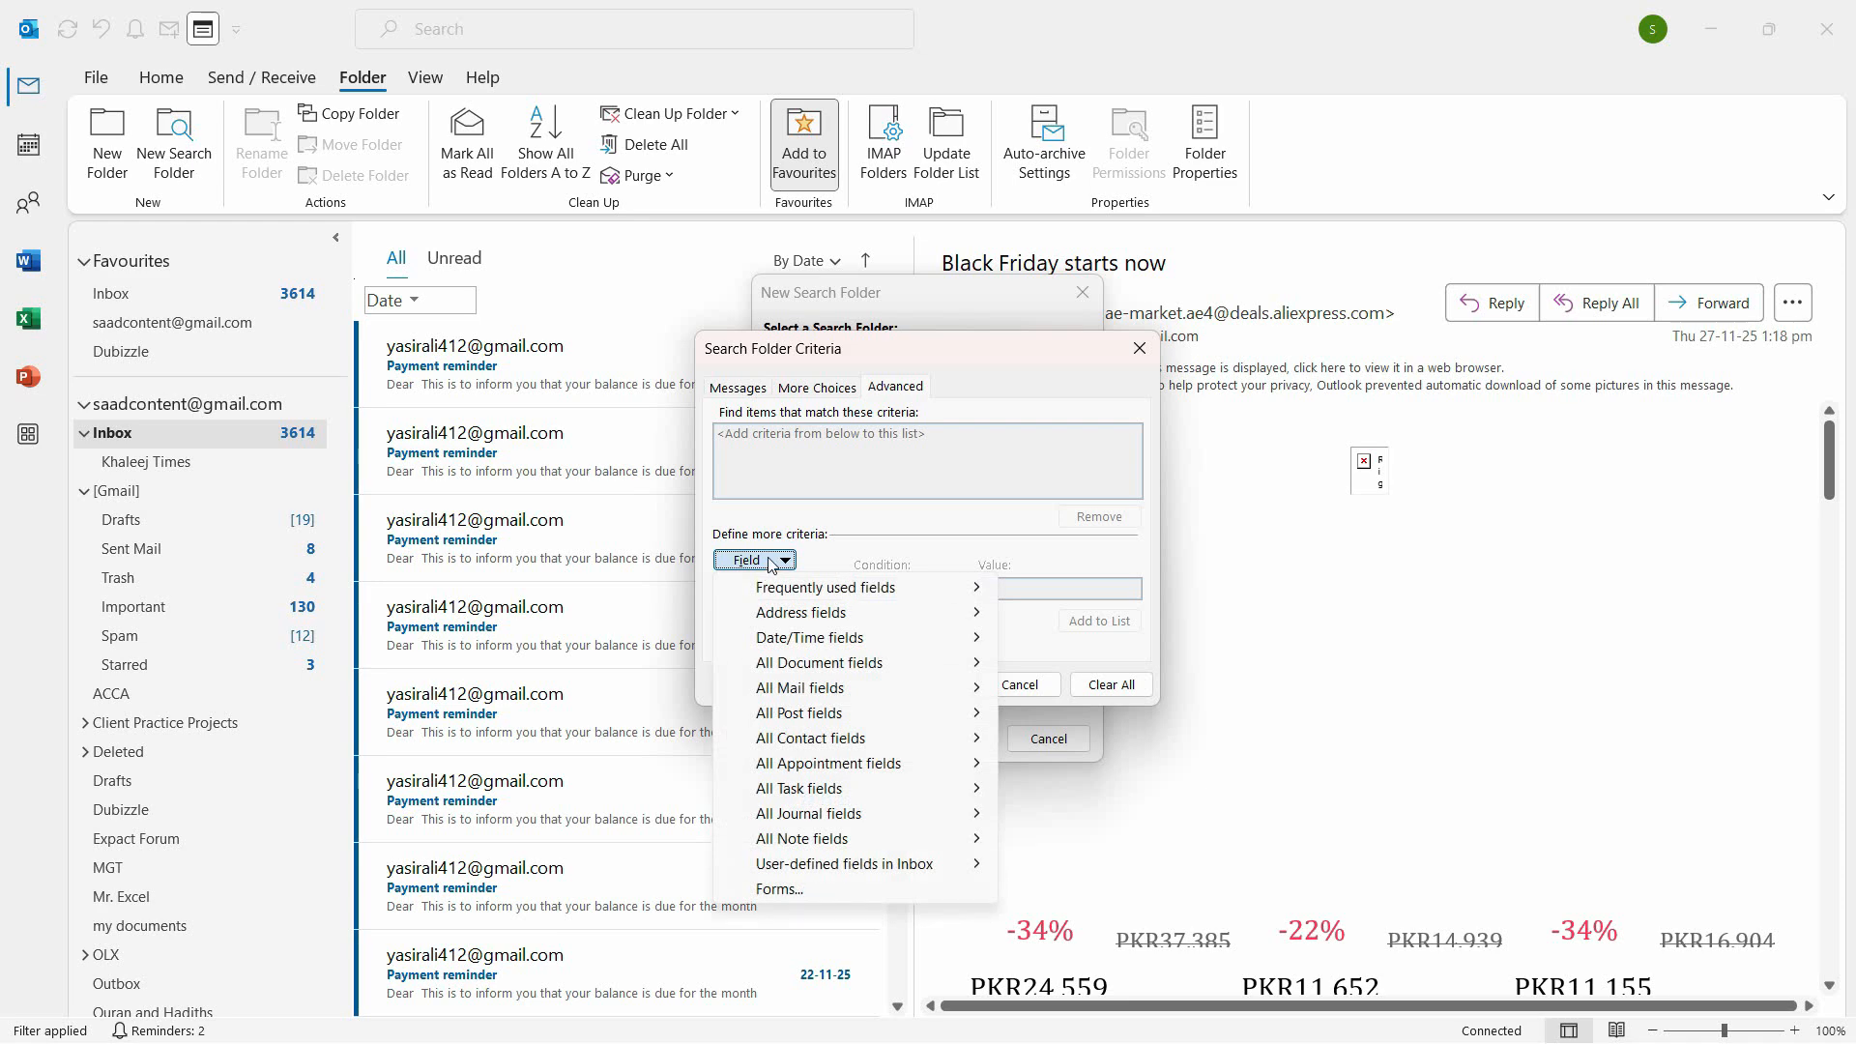
click(843, 387)
click(738, 387)
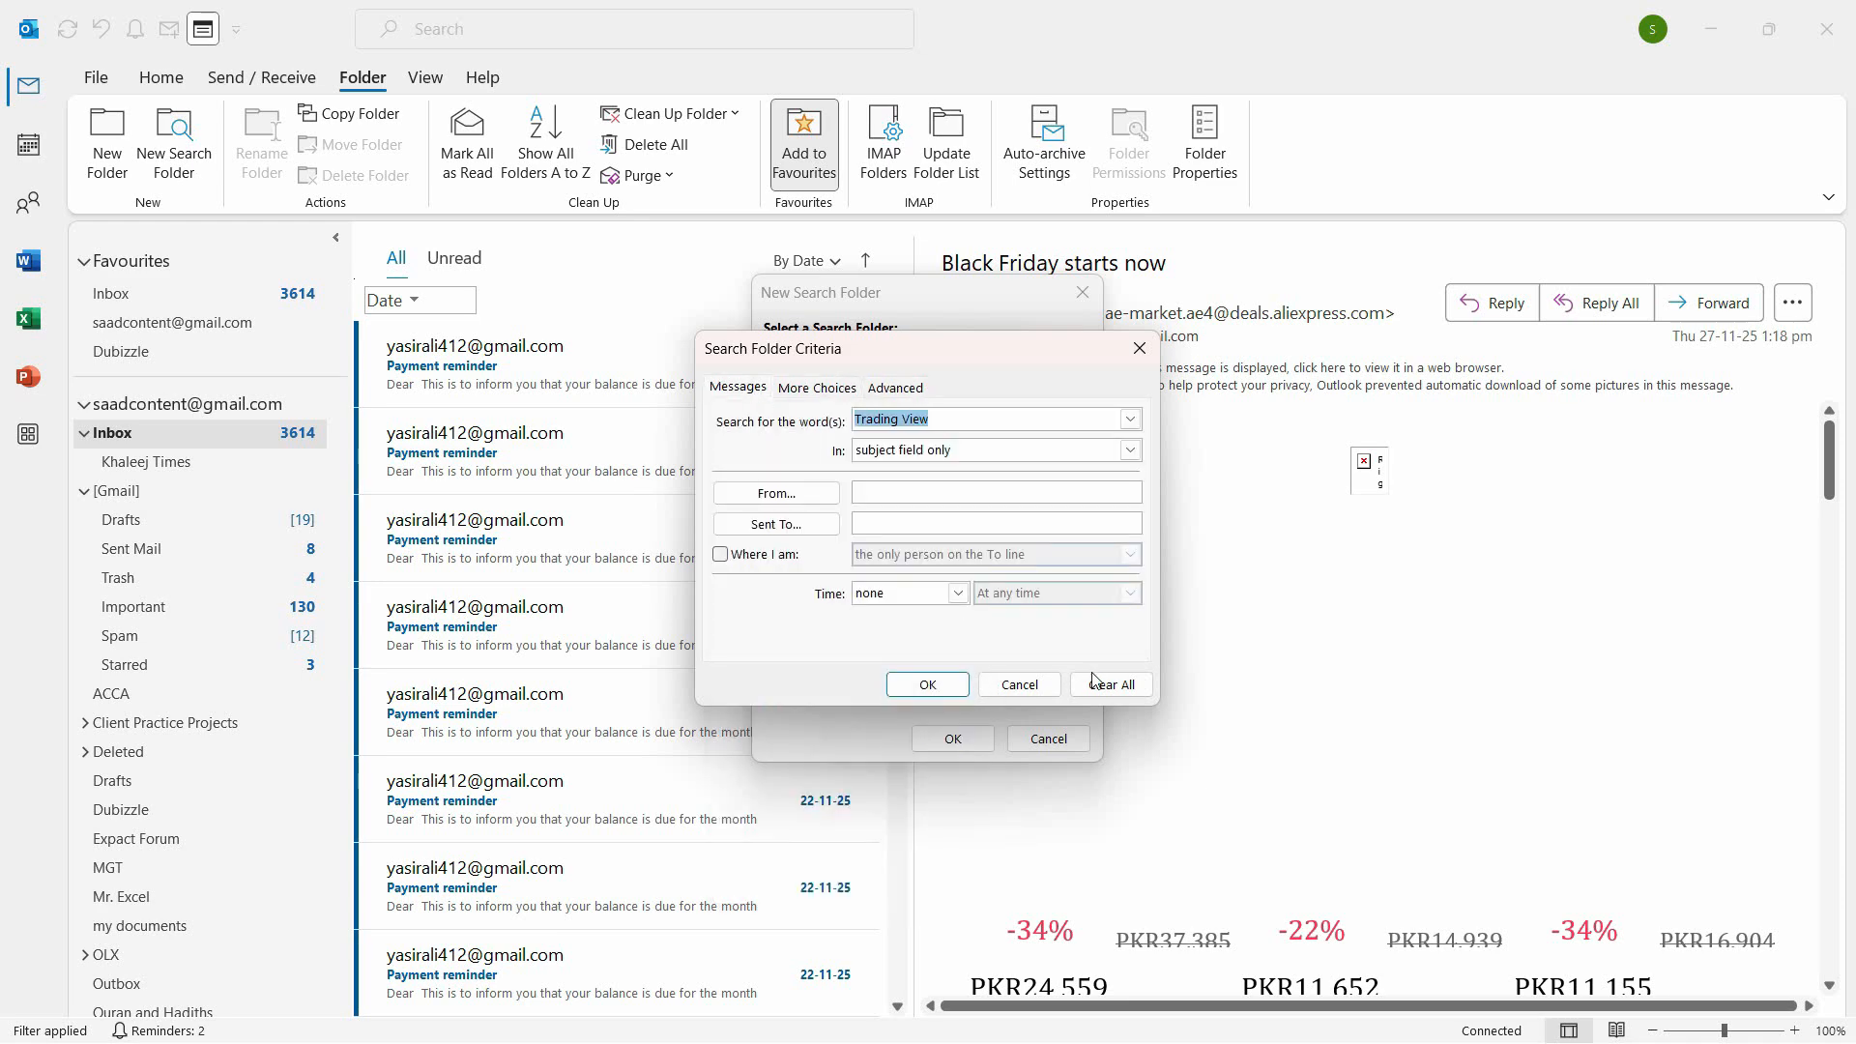
- Accept the criteria, finish creating the Trading View search folder and view its contents
click(928, 684)
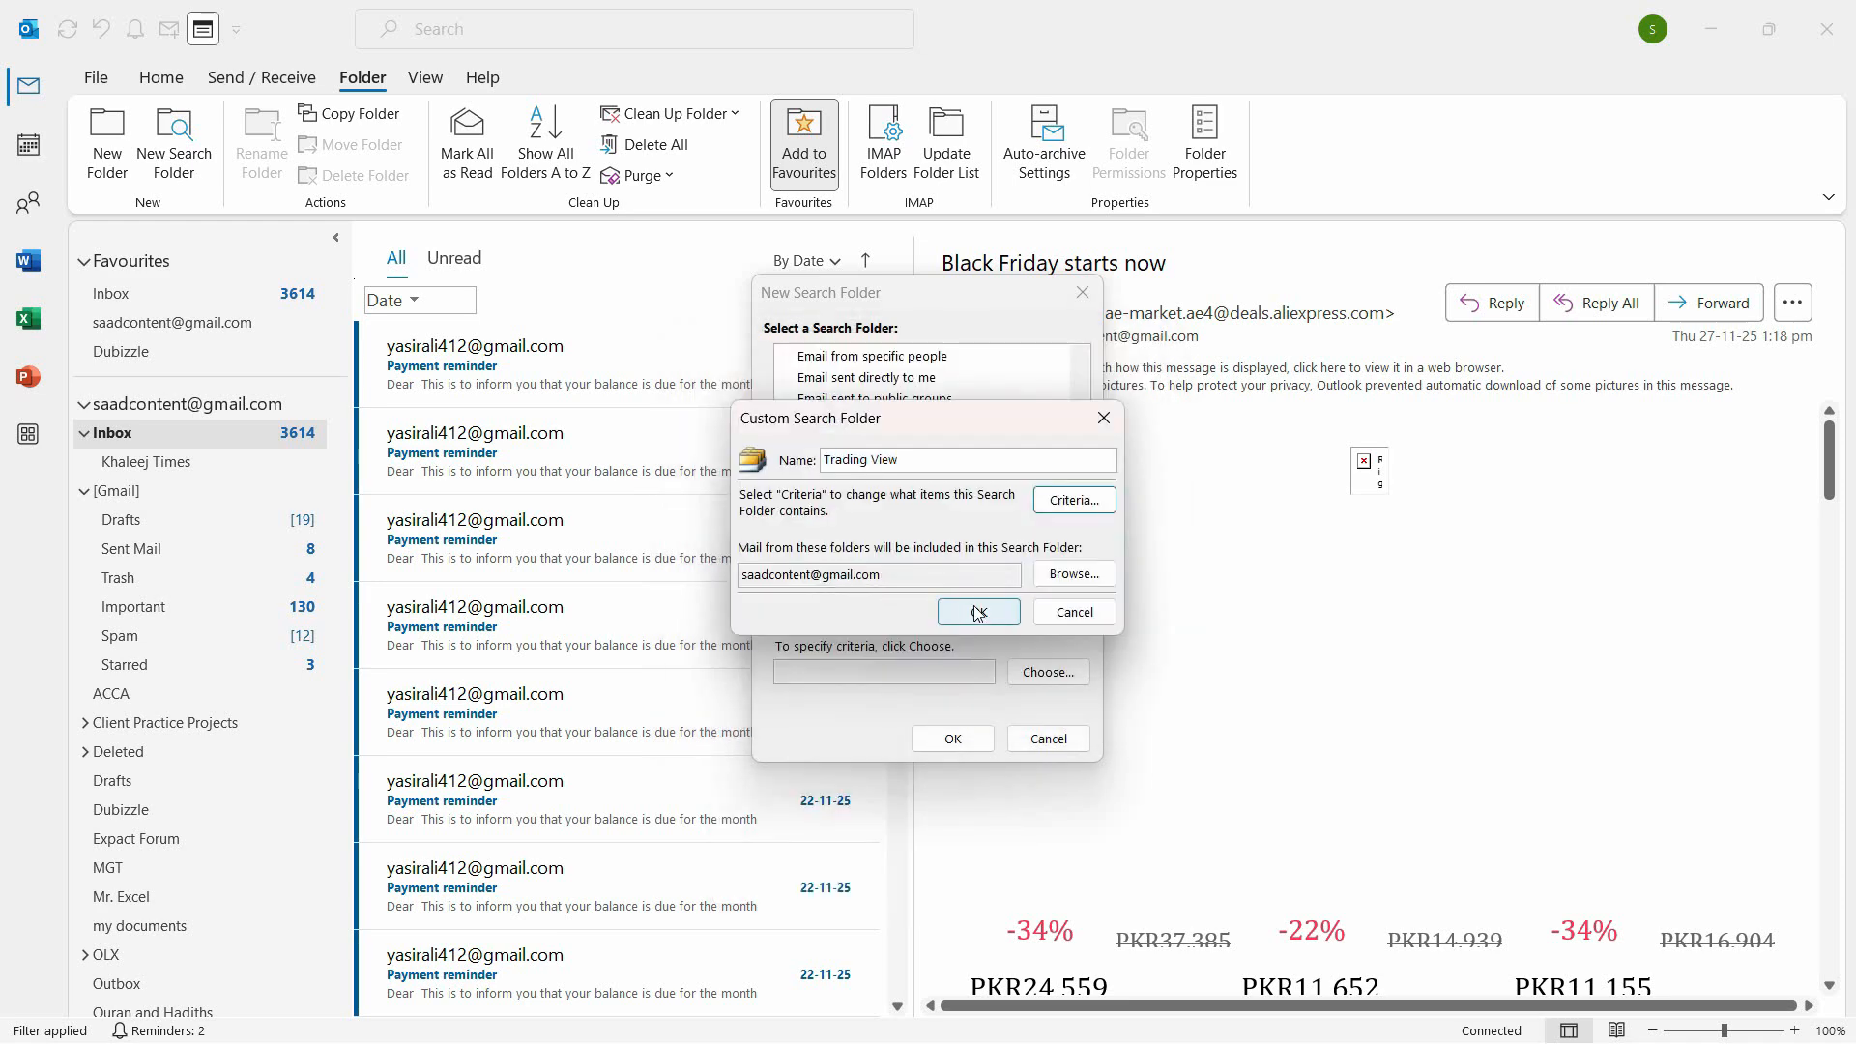
click(979, 613)
click(955, 741)
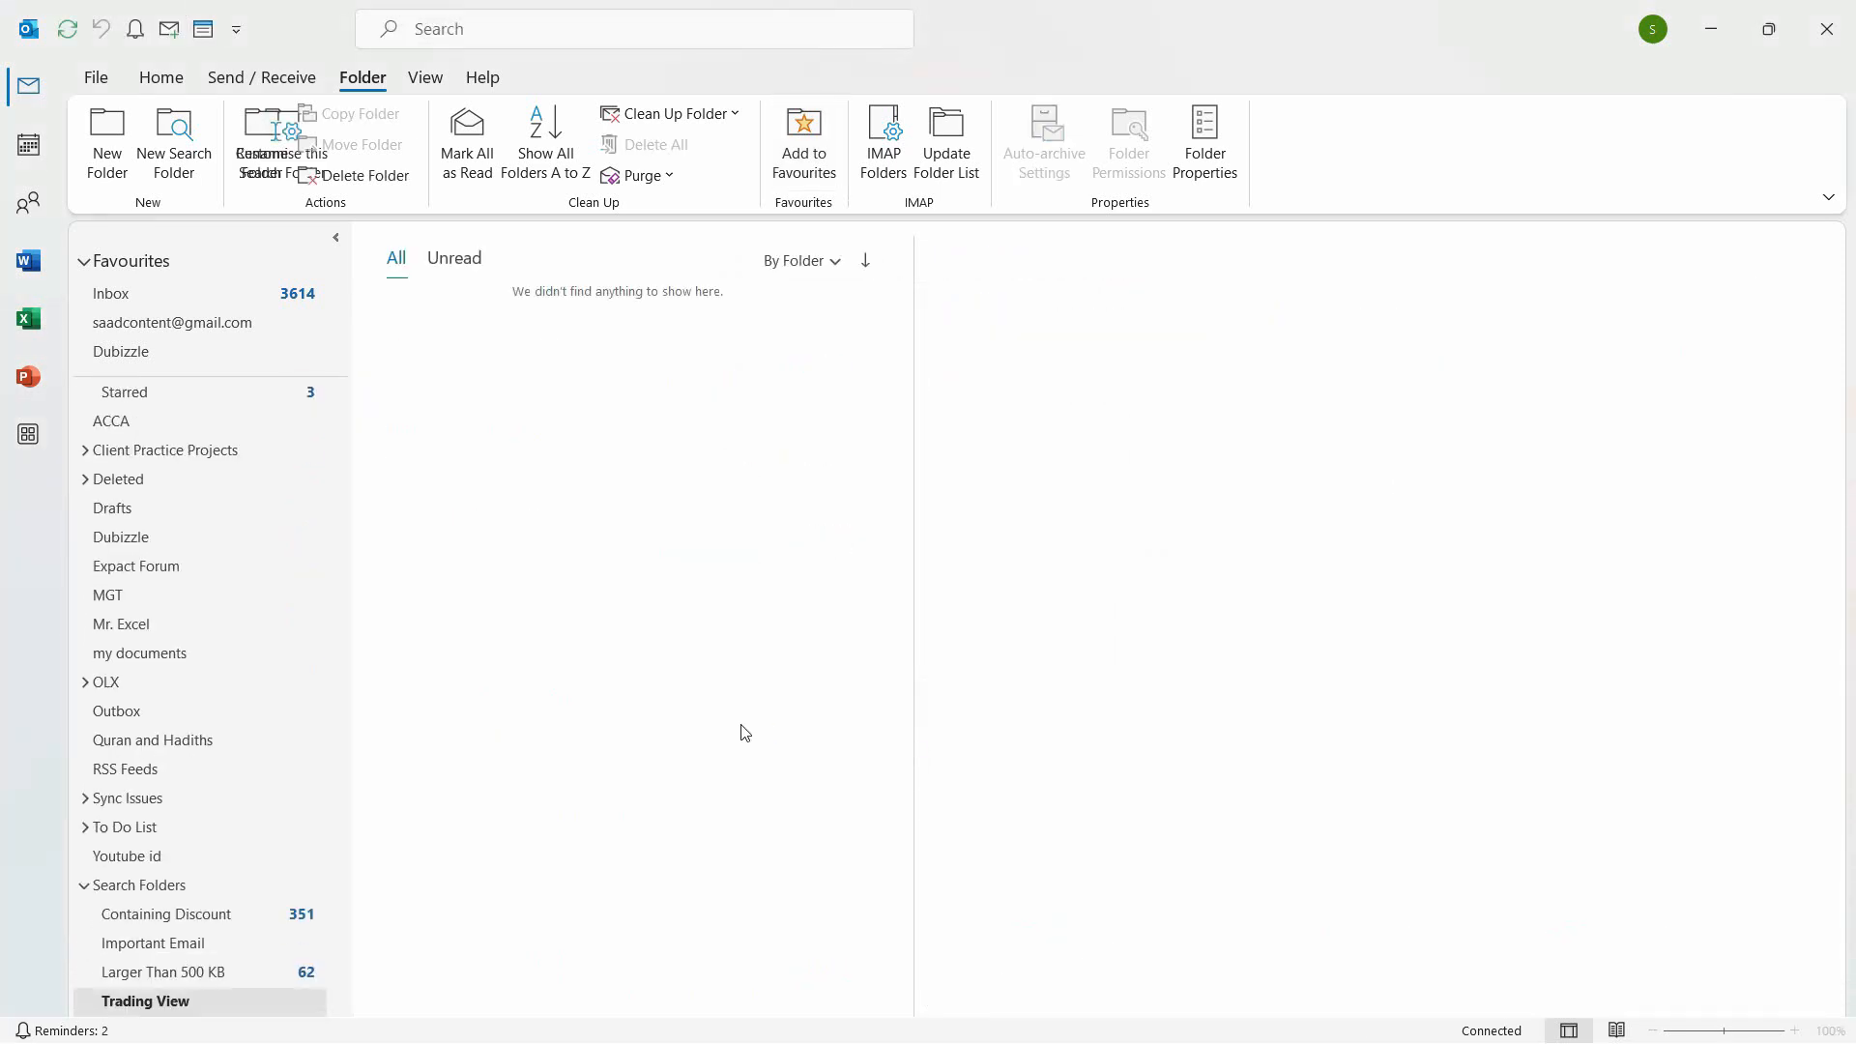
click(238, 1001)
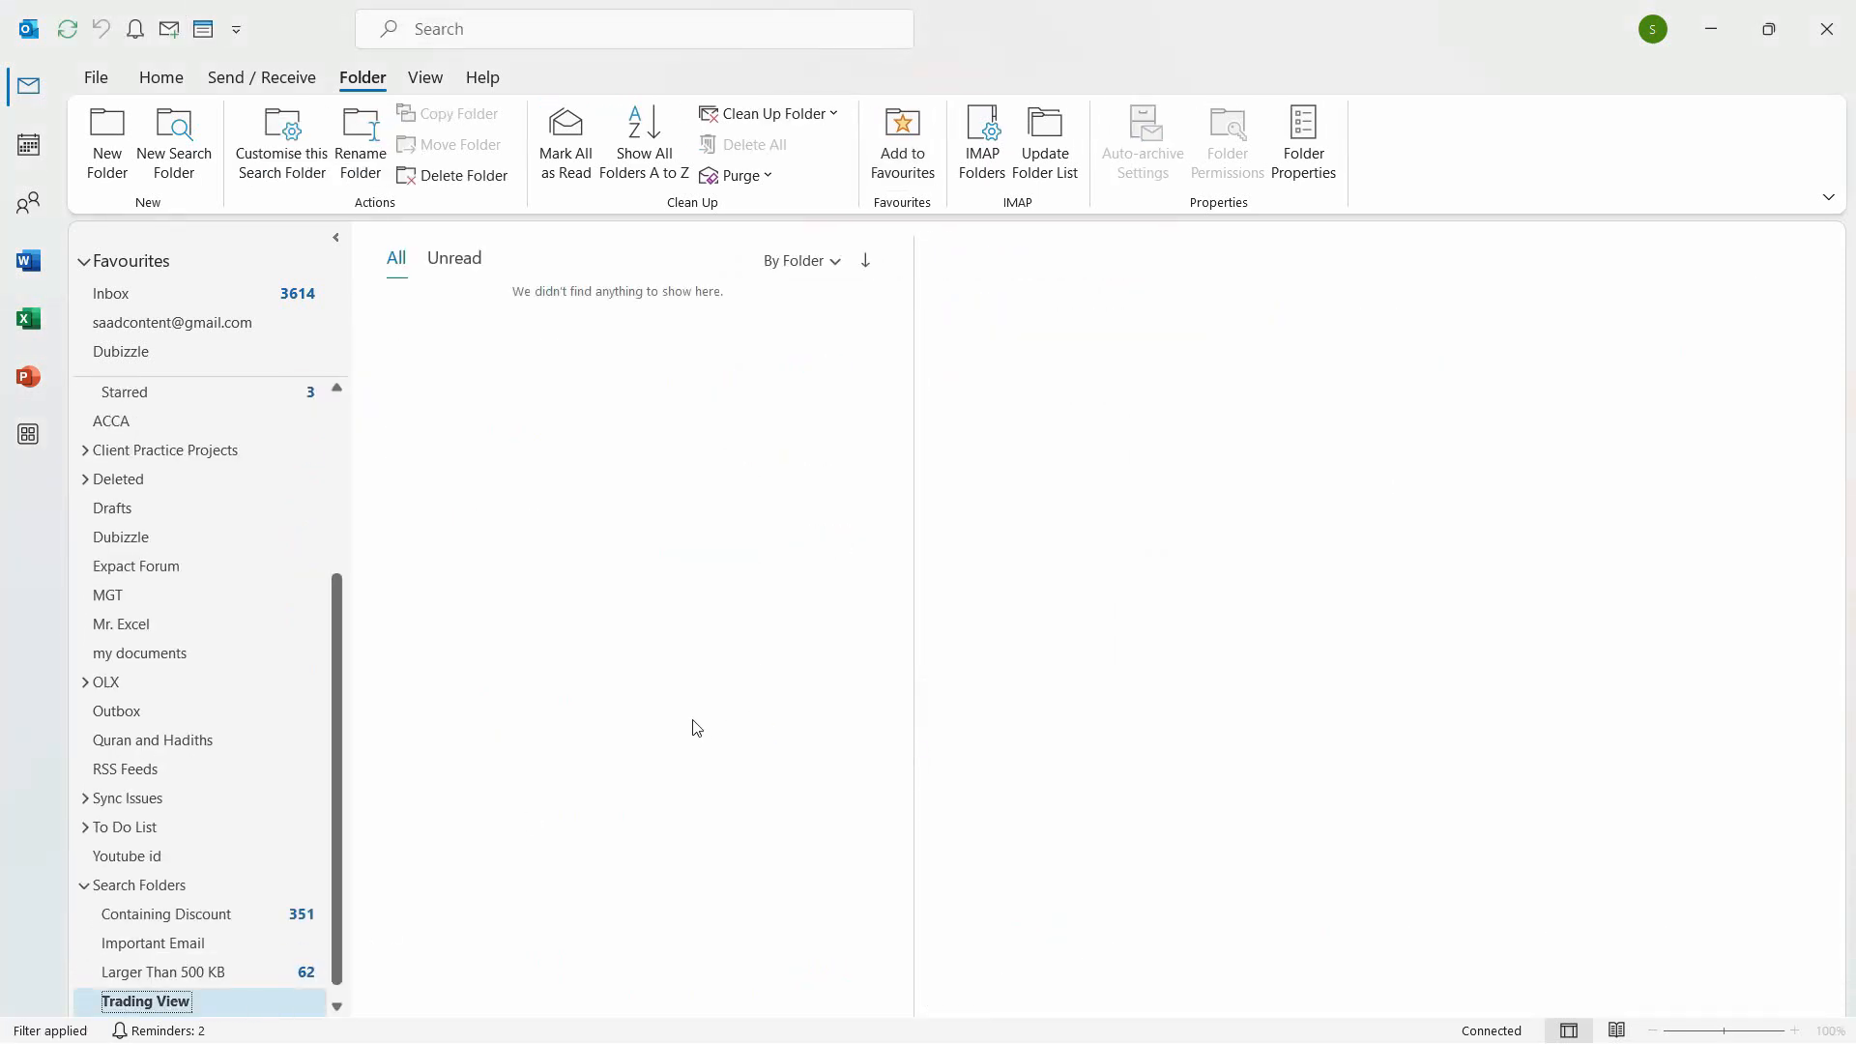